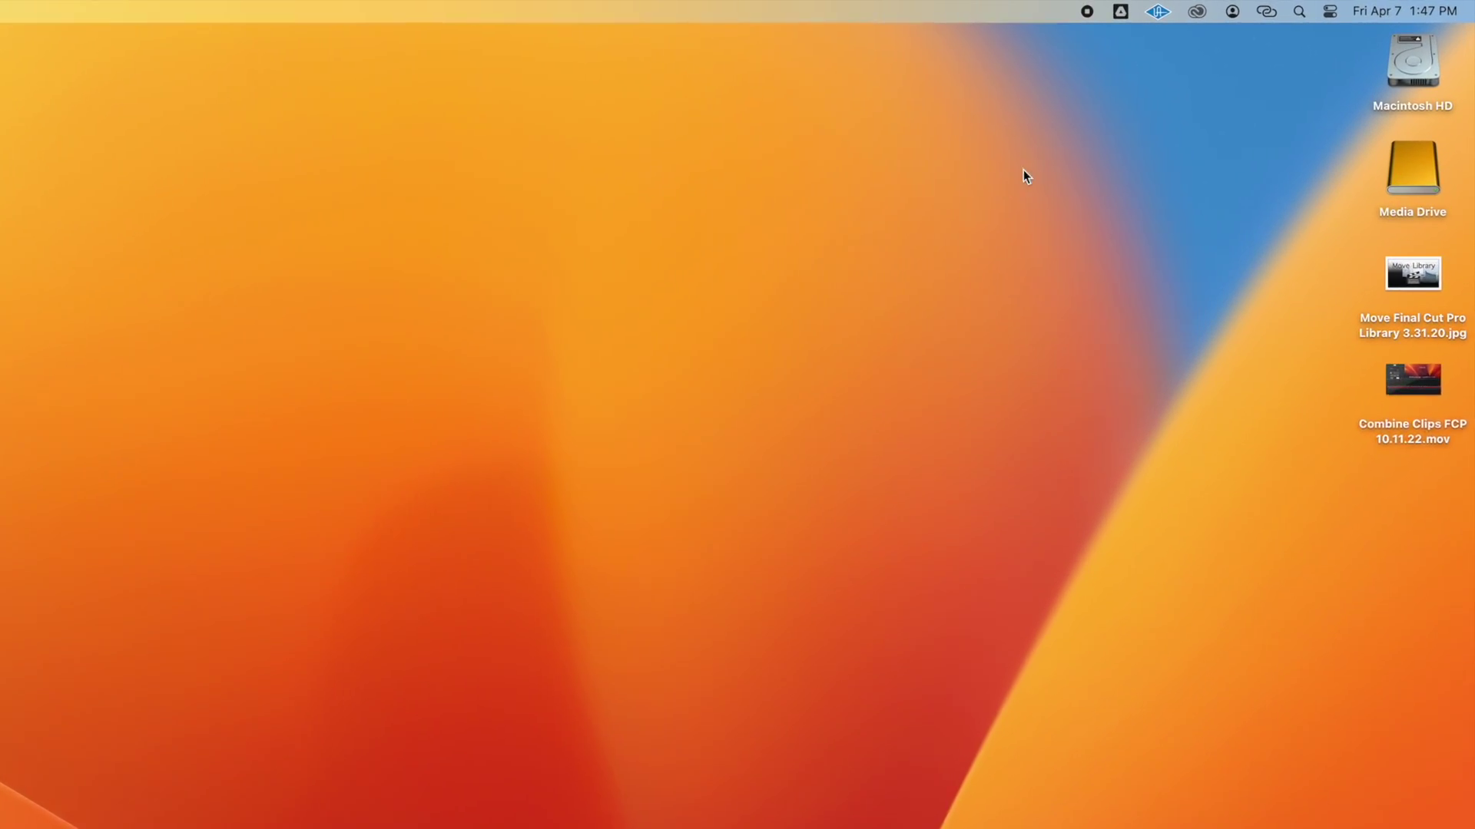
Open Applications in a new Finder window and launch the Google Drive app.
left_click(1121, 11)
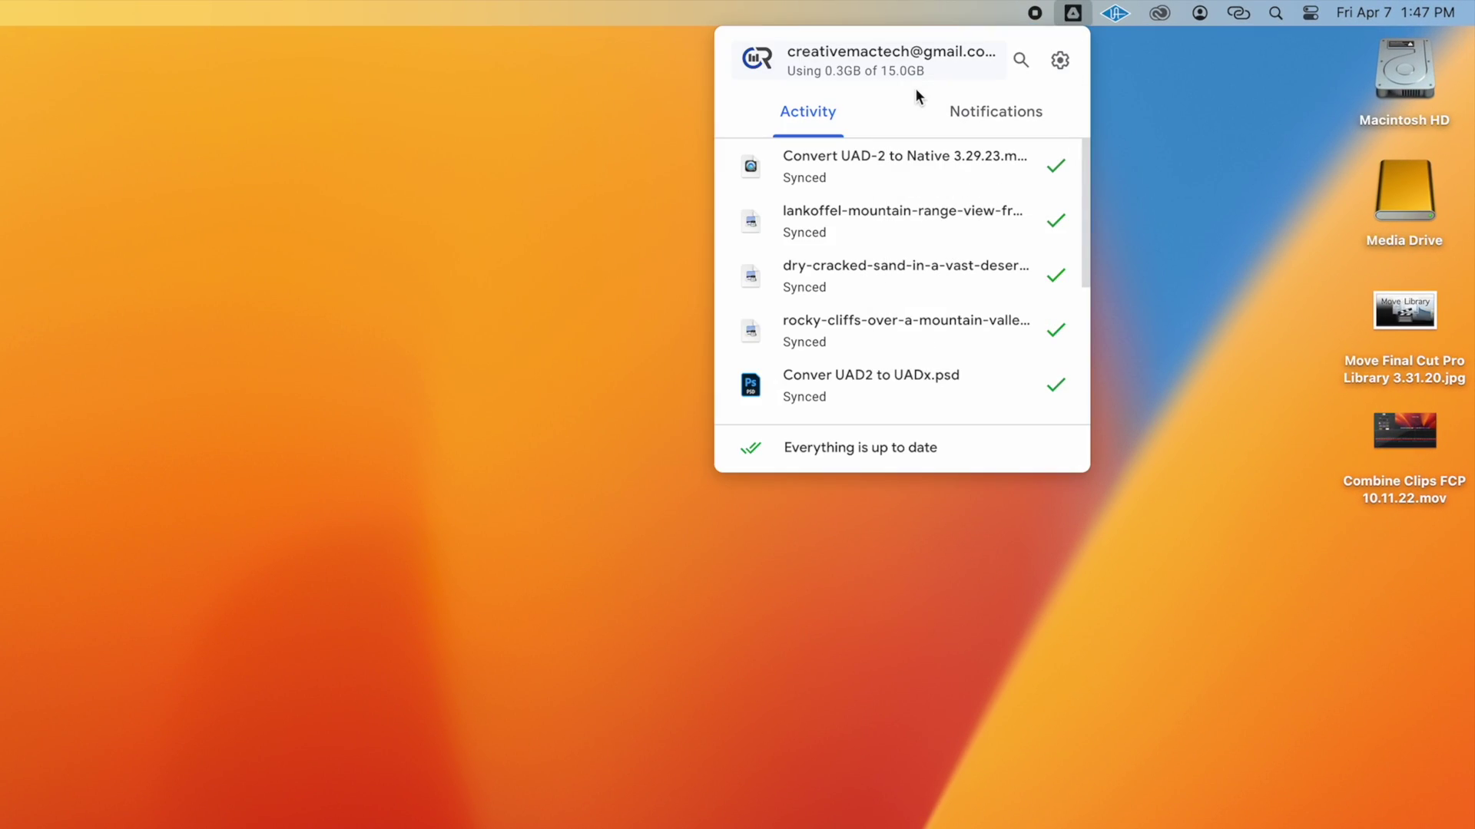
left_click(622, 237)
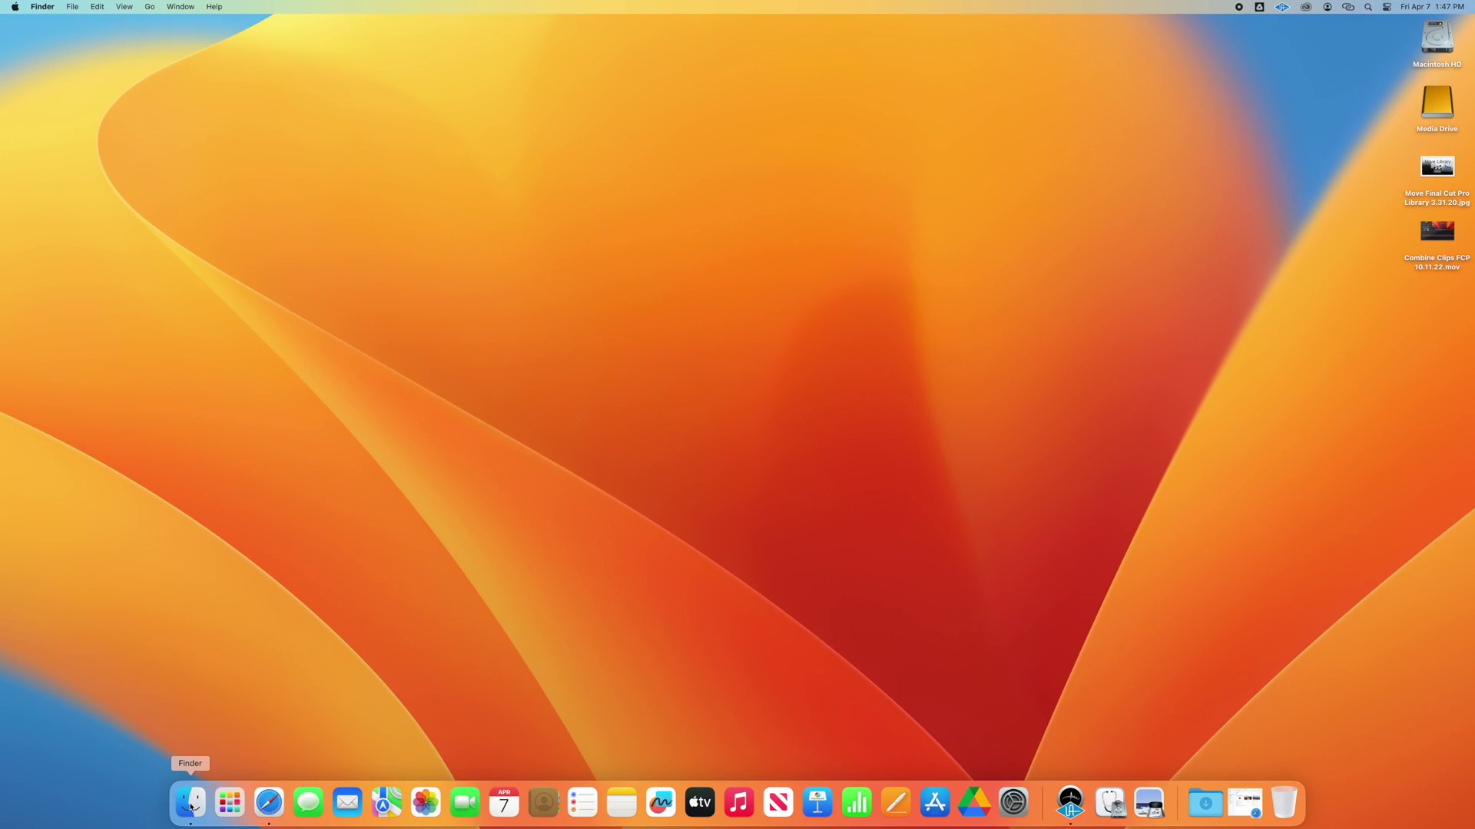
left_click(191, 799)
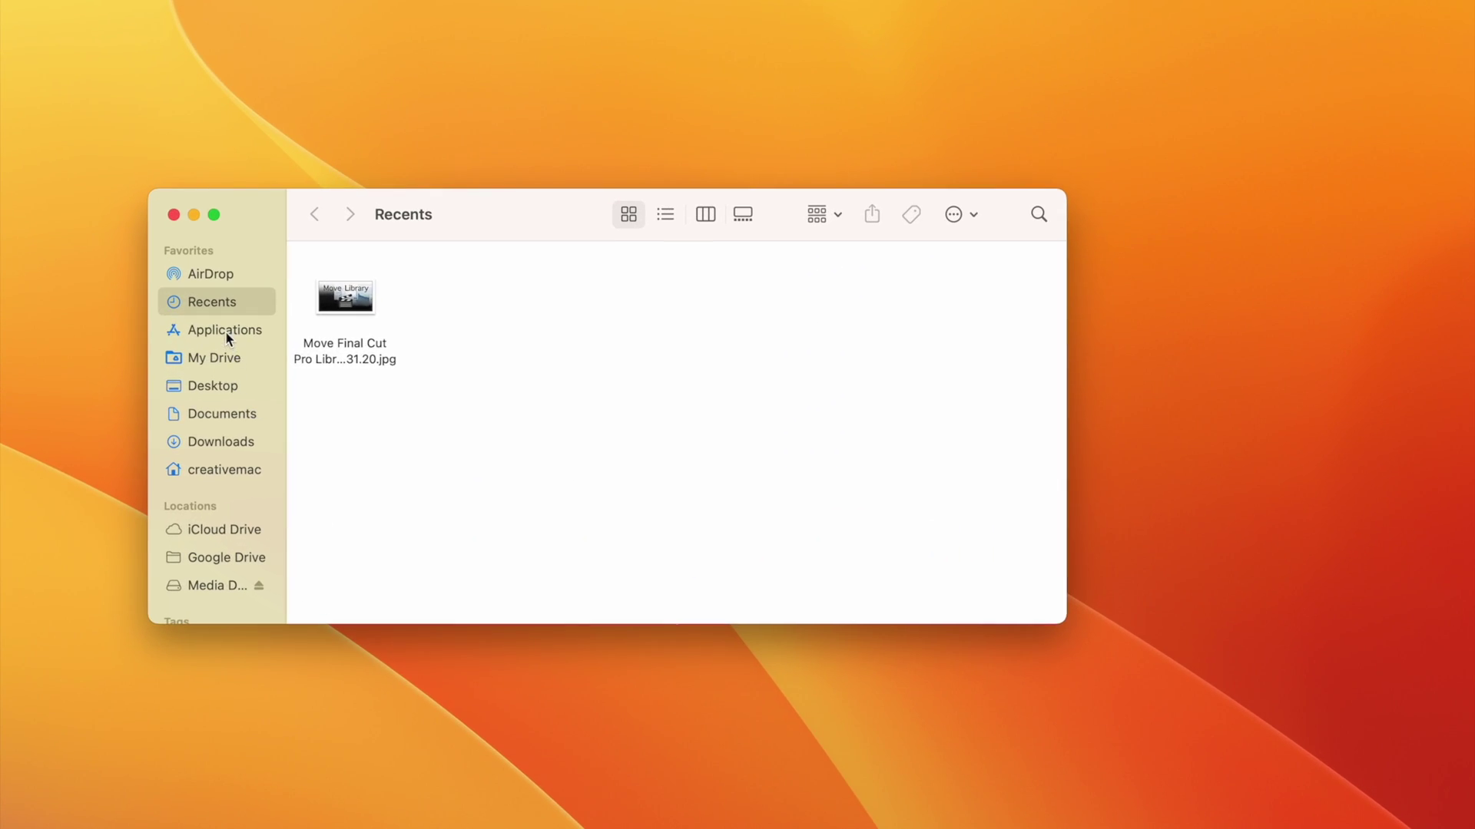
left_click(226, 333)
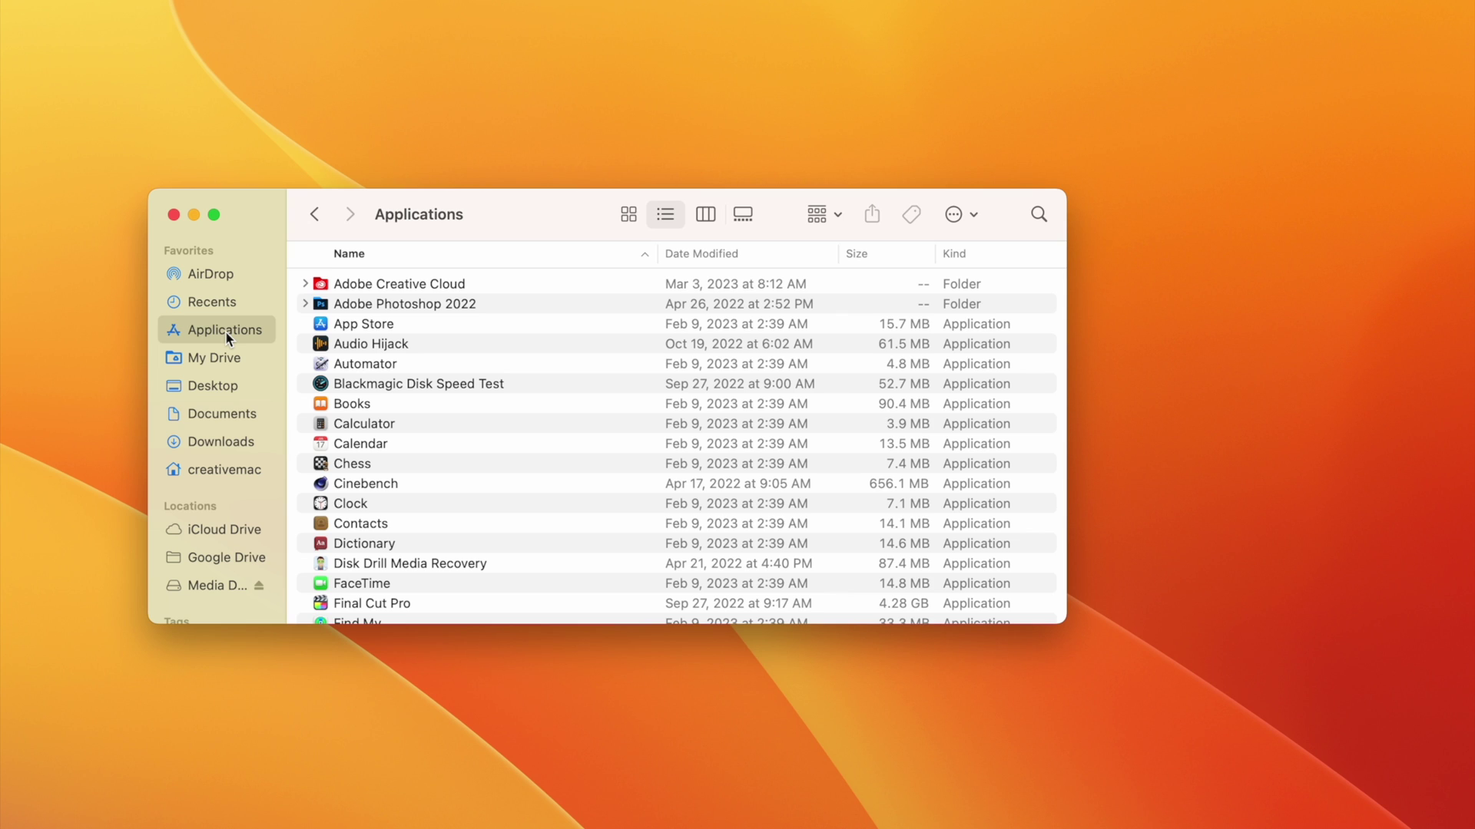
scroll(428, 427, "down", 3)
scroll(430, 428, "down", 3)
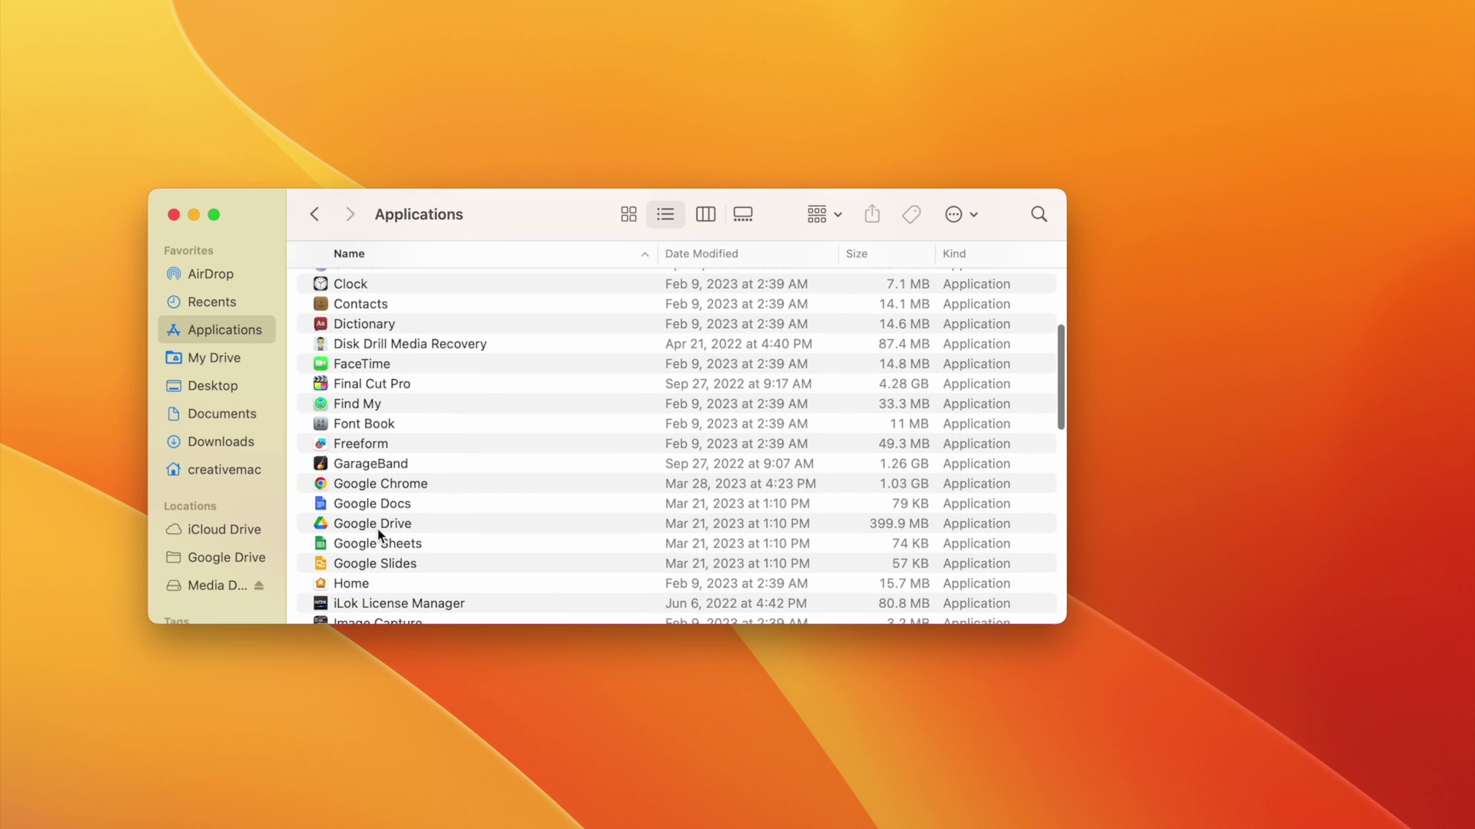
left_click(378, 525)
double_click(376, 526)
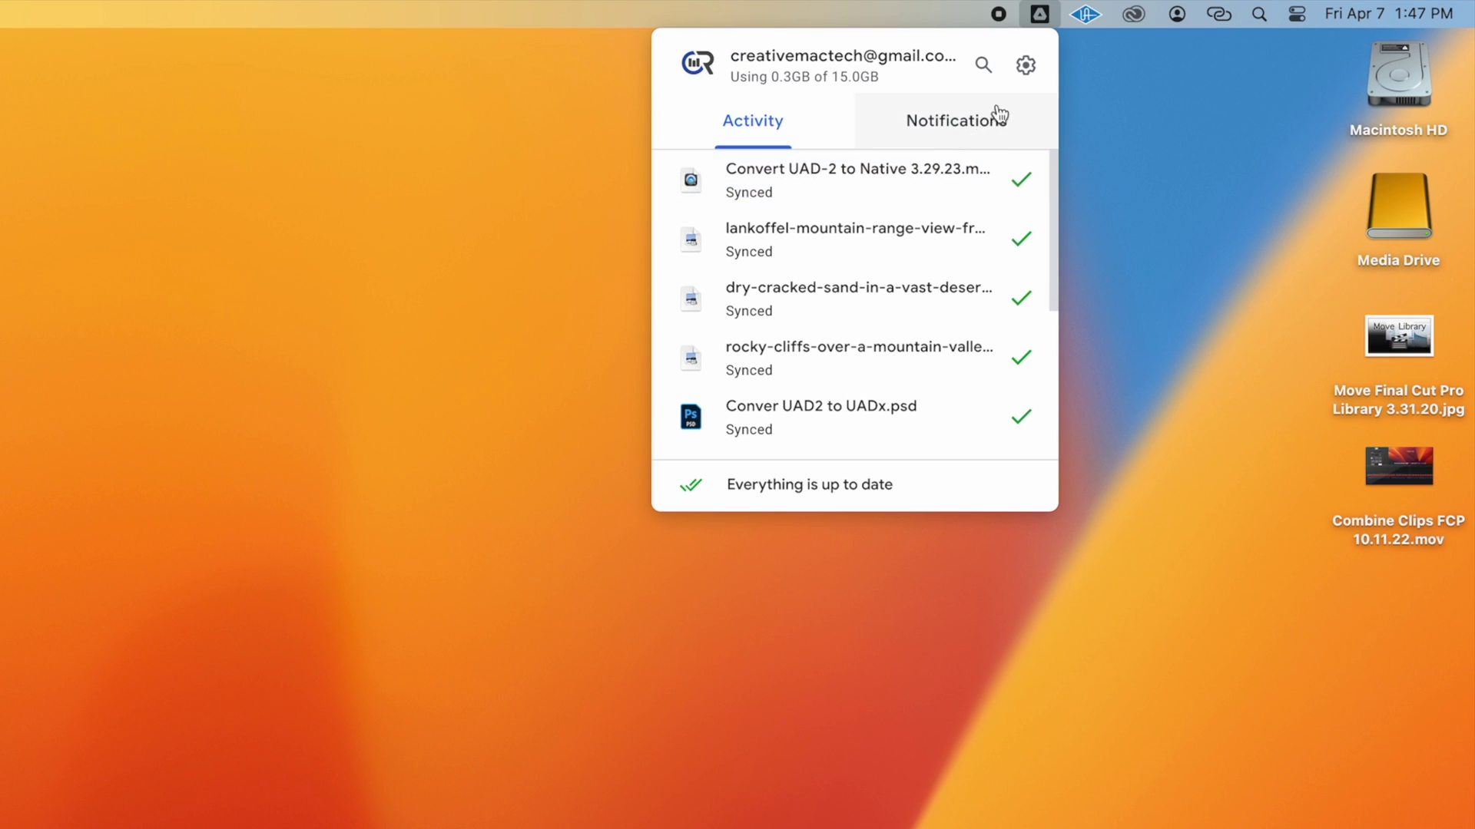
Open Drive Preferences to the Google Drive syncing options, then show its folder in Finder.
left_click(1028, 69)
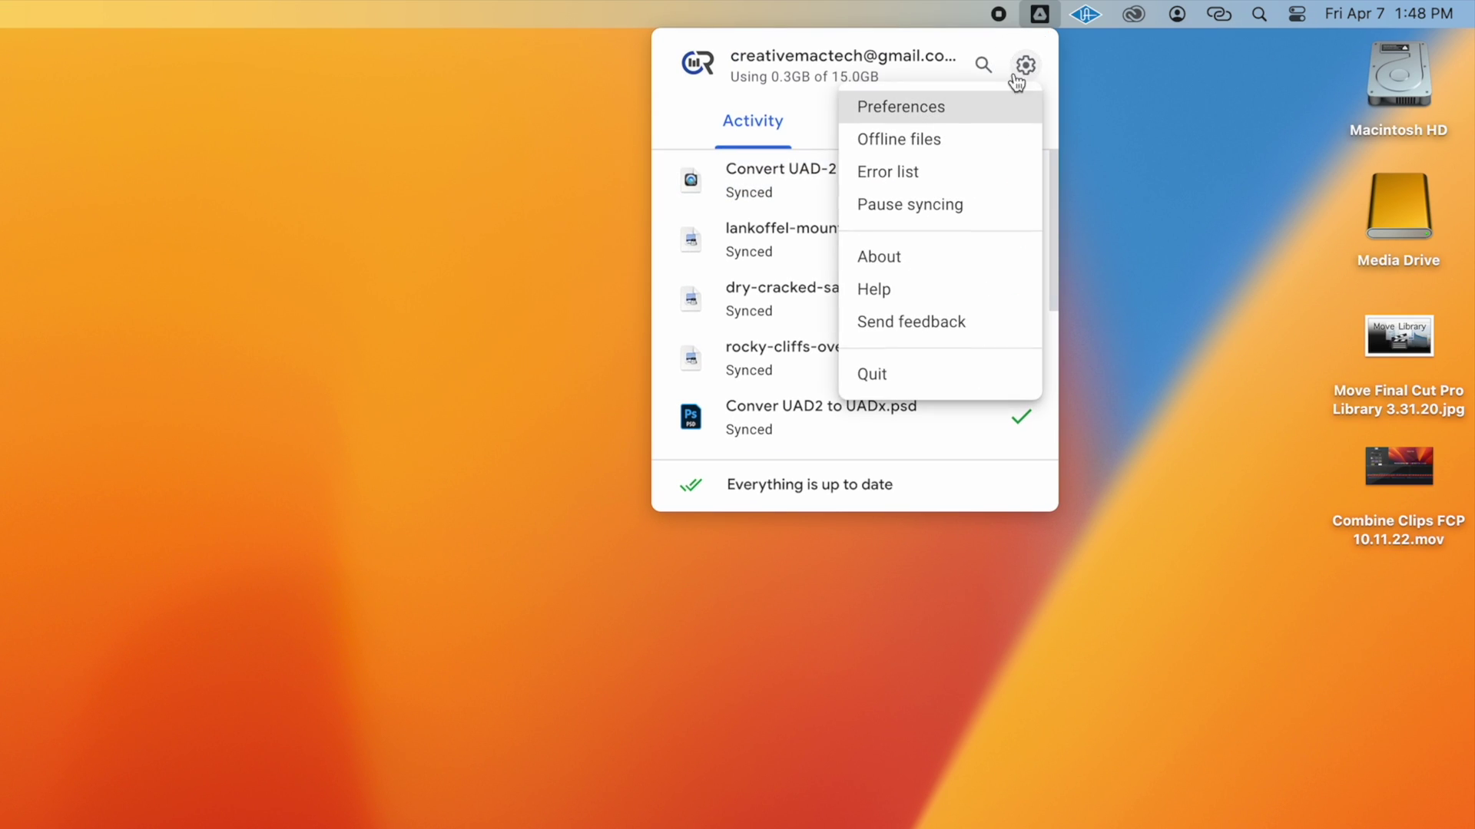
left_click(946, 108)
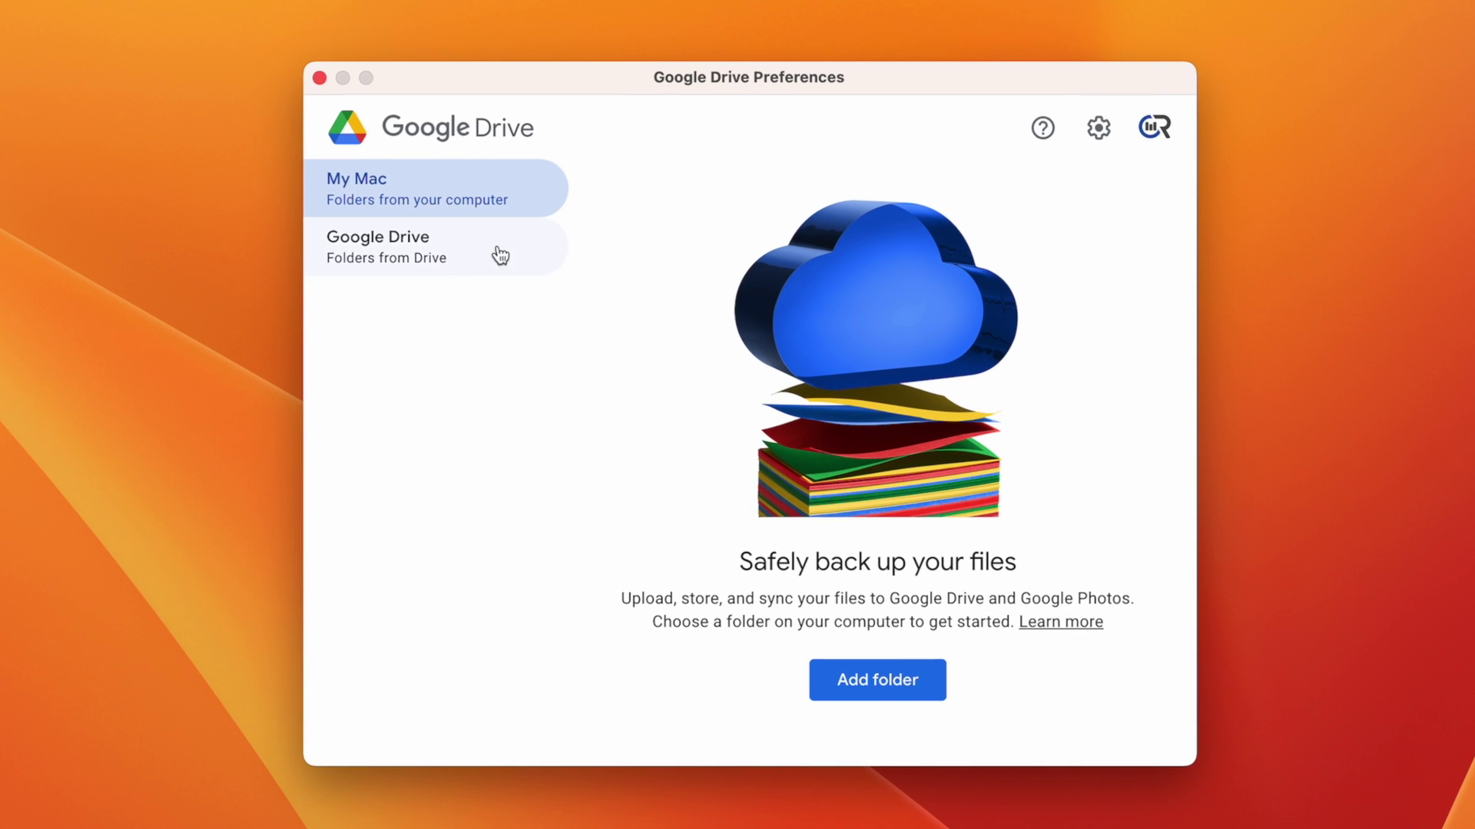
left_click(422, 258)
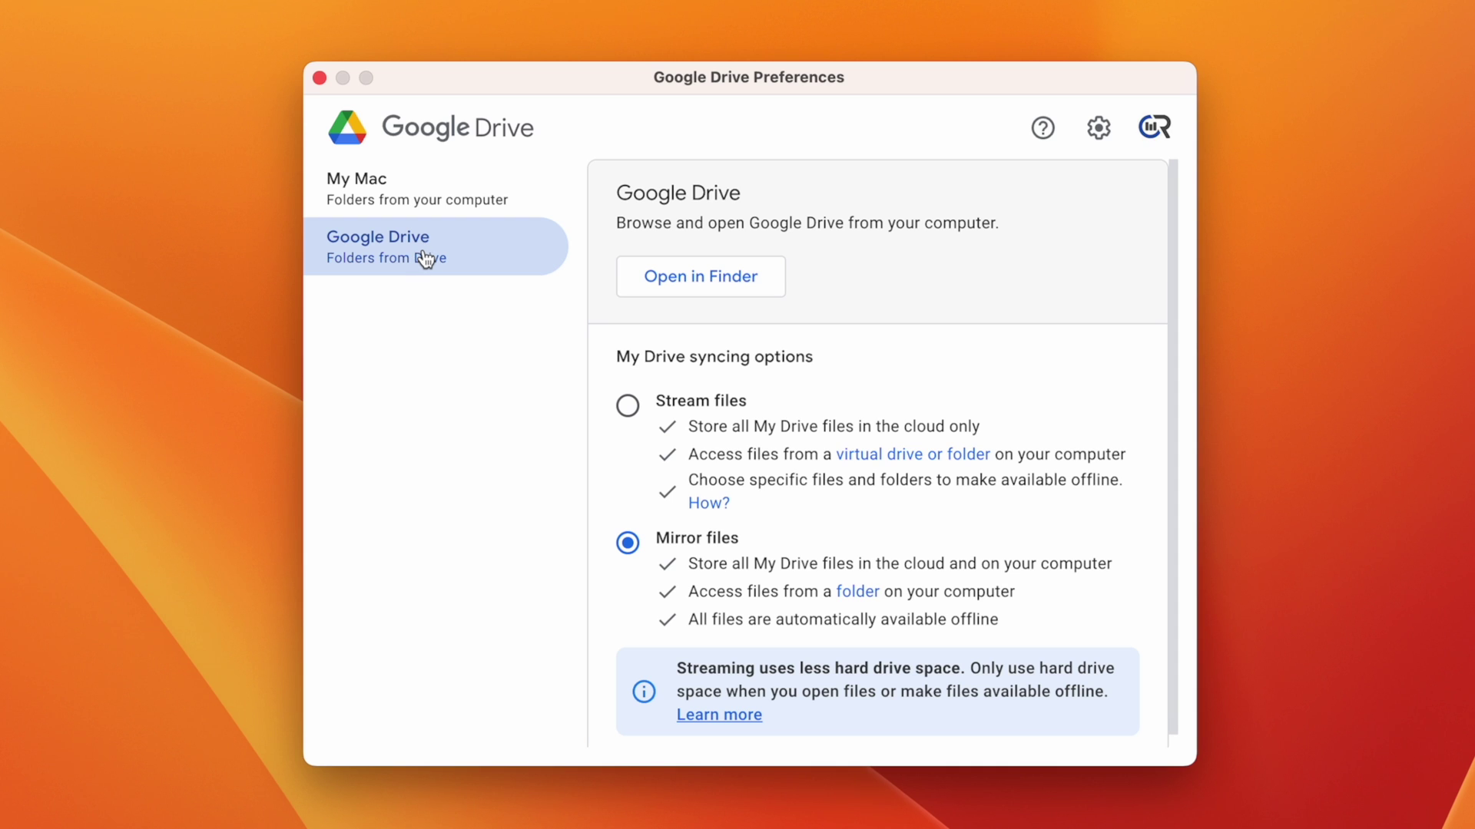
left_click(703, 278)
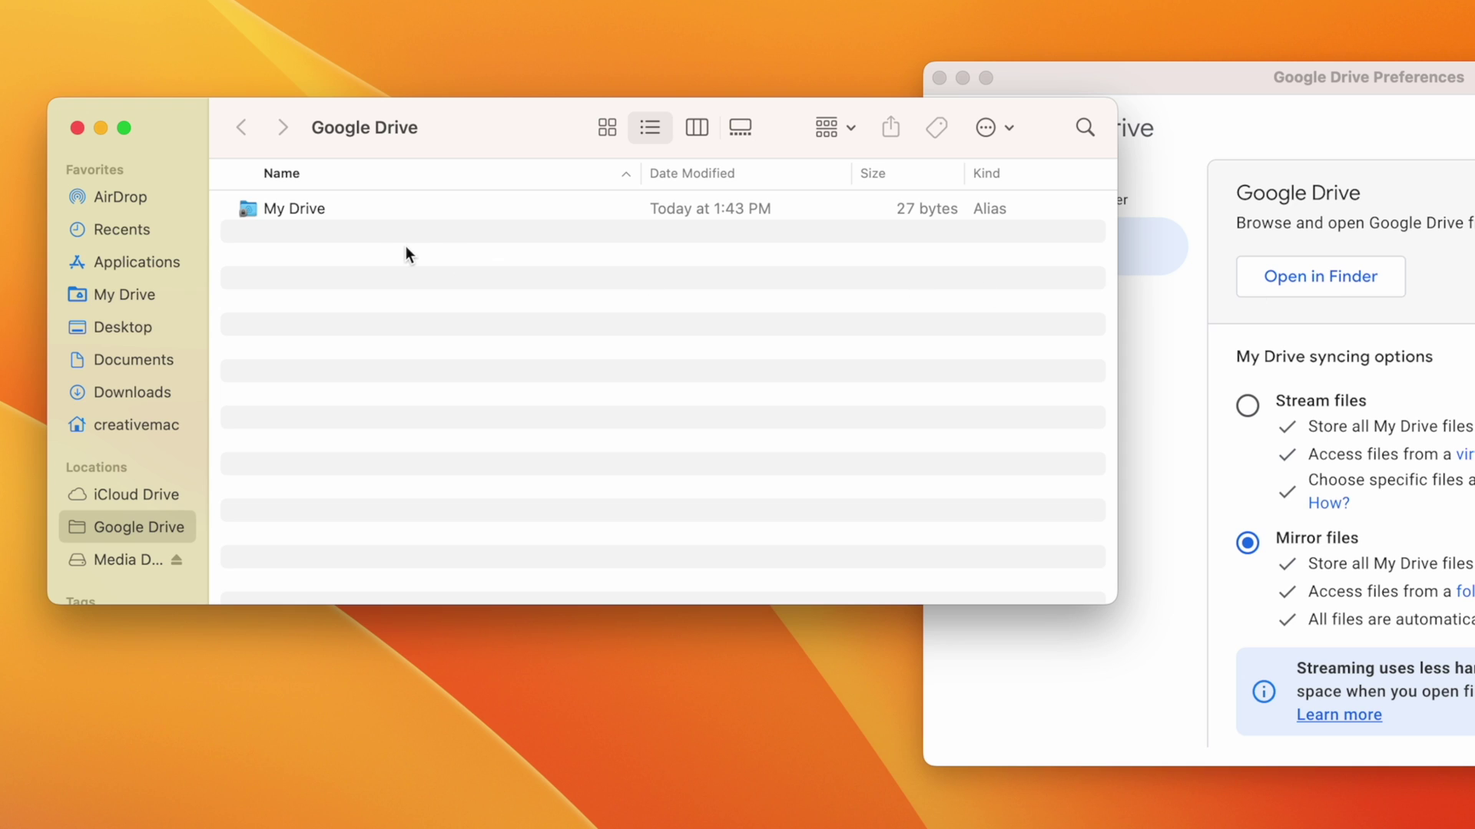
Open the My Drive folder, go to the home folder, and select the Media Drive disk.
double_click(283, 206)
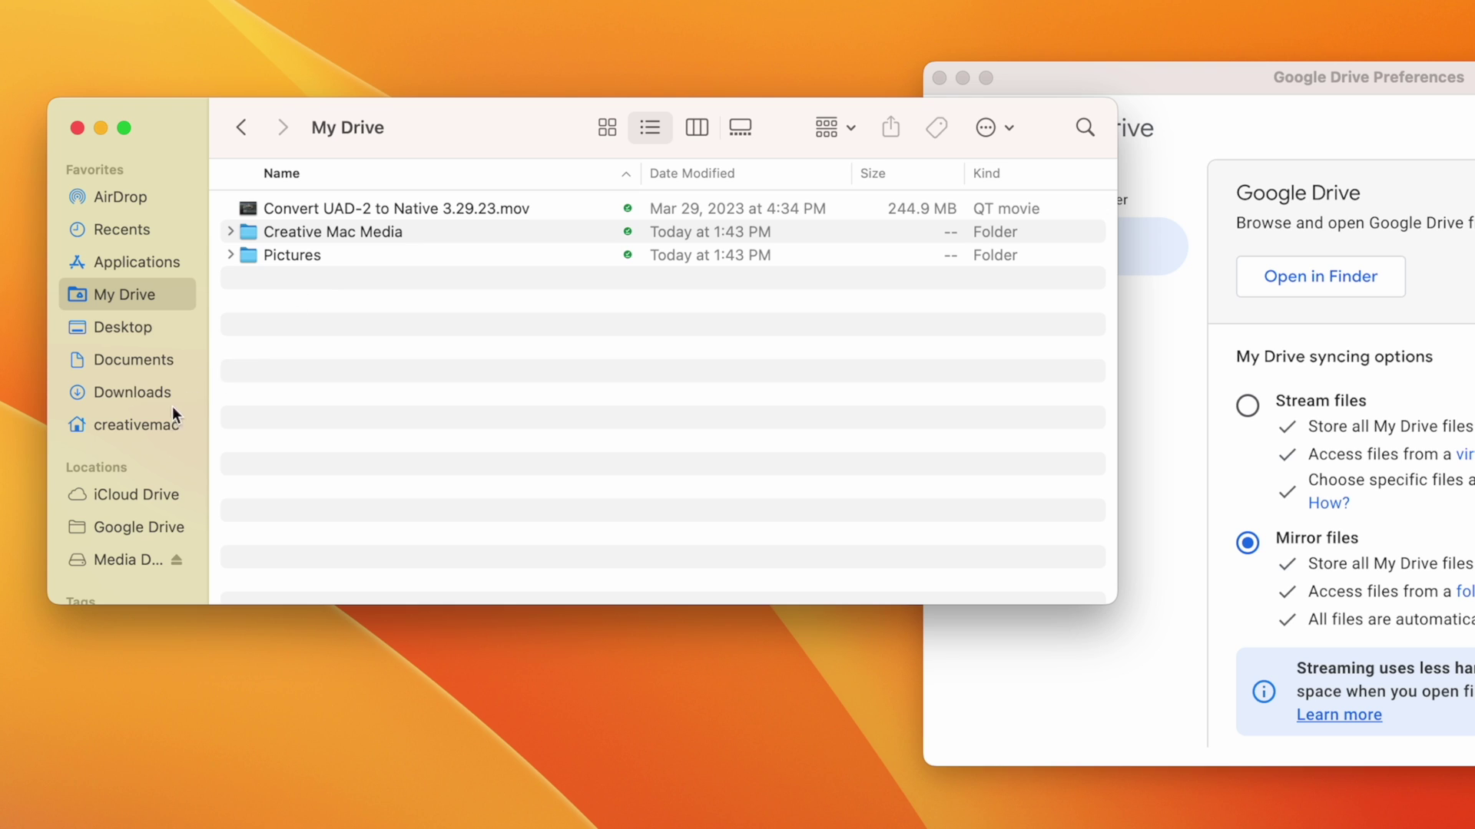
left_click(140, 427)
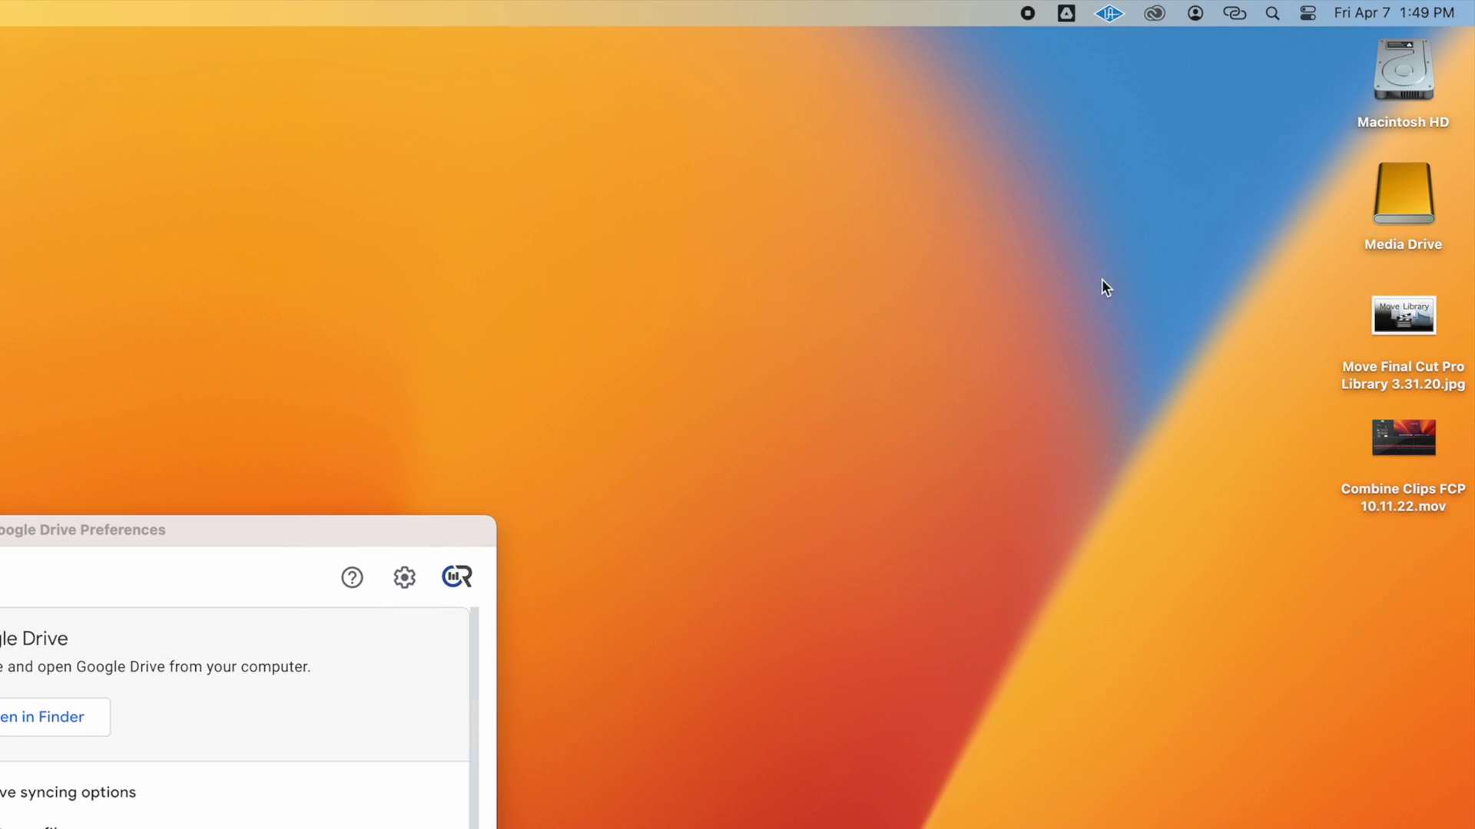
left_click(1399, 208)
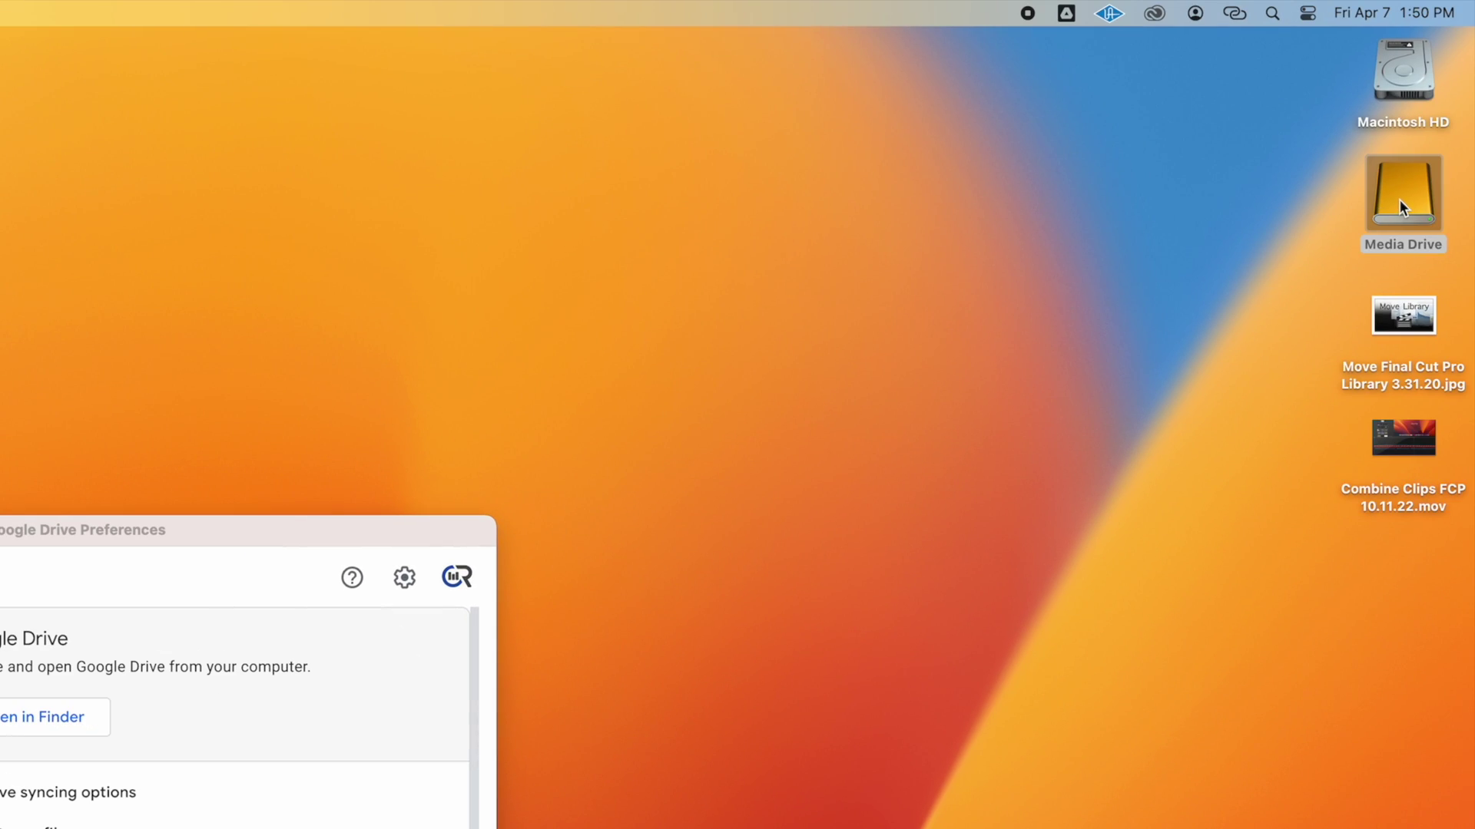
Drag My Drive into the Media Drive window and rename the copy 'Google Drive'.
double_click(1398, 199)
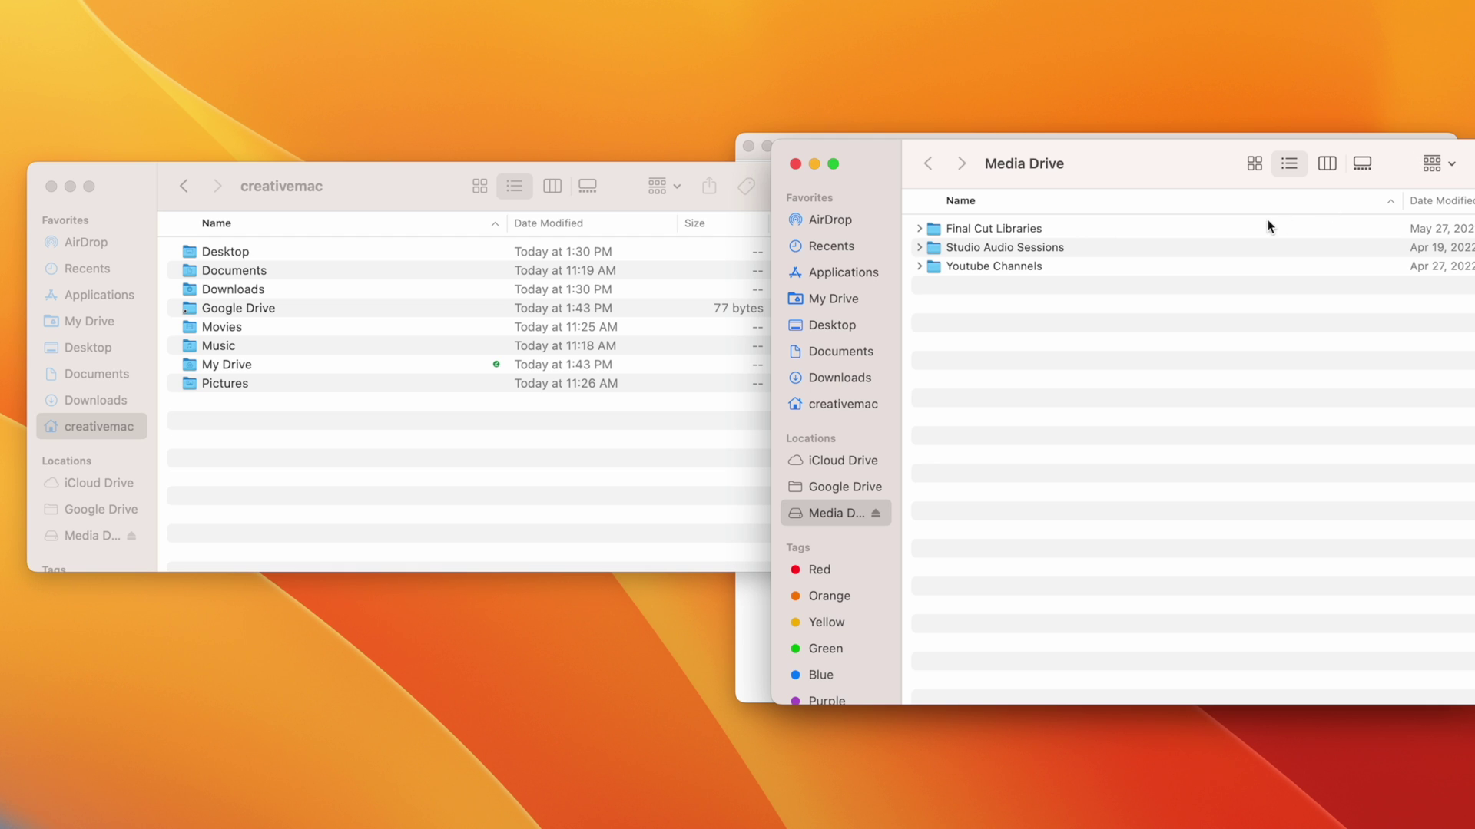
left_click_drag(226, 366, 985, 316)
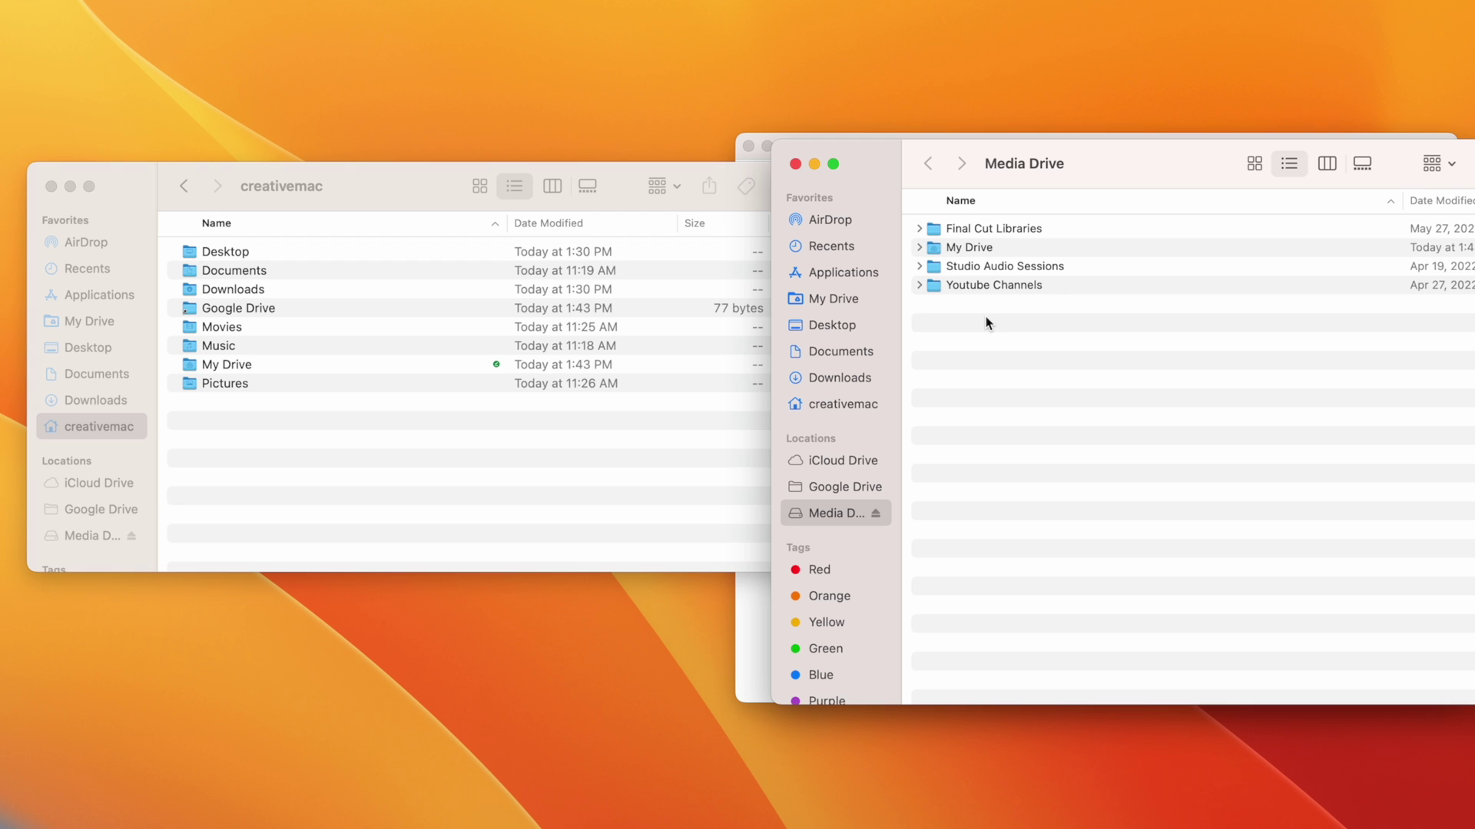
left_click(961, 248)
key("Return")
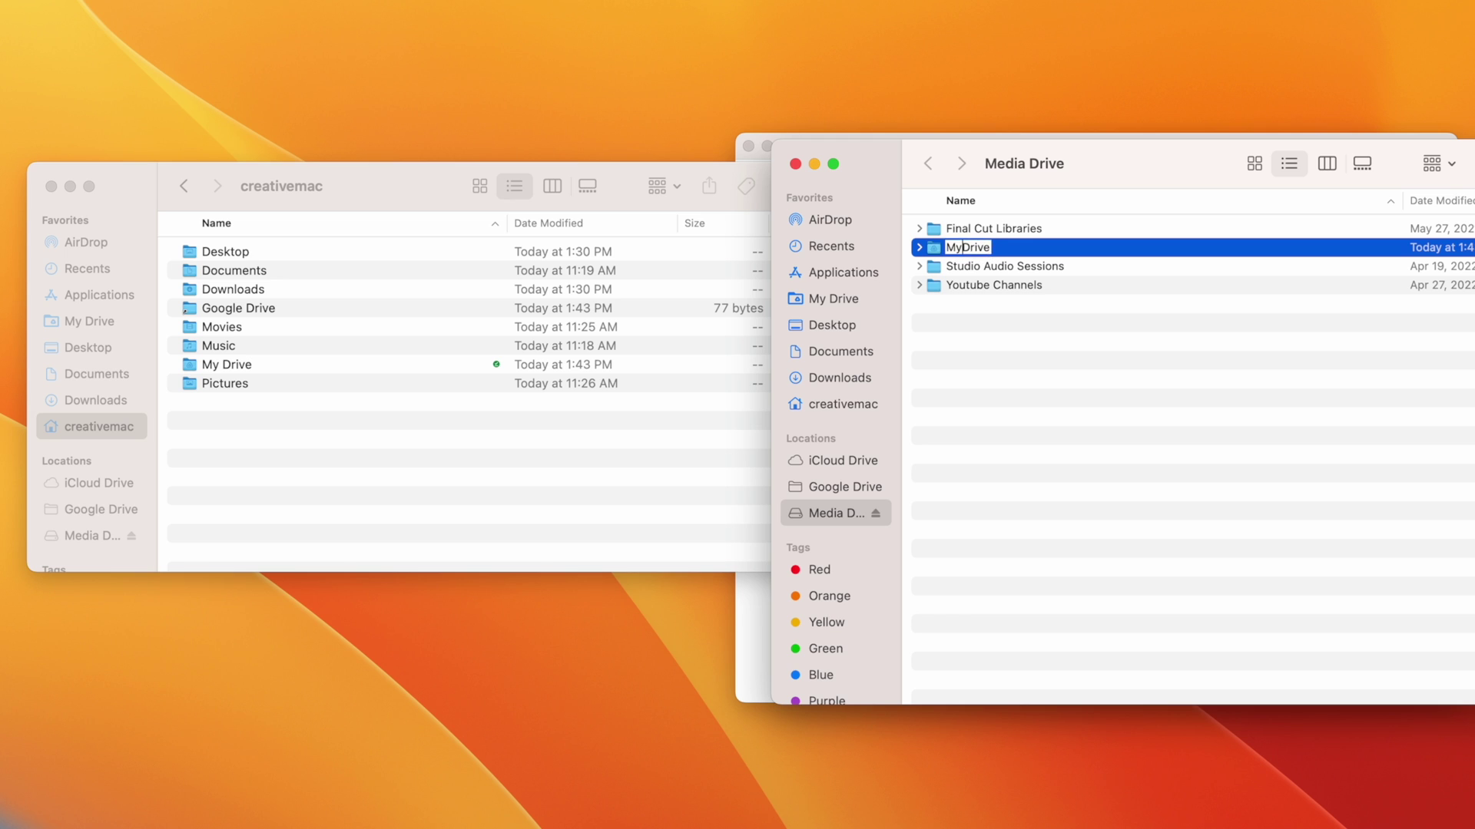
type("Google Drive")
key("Return")
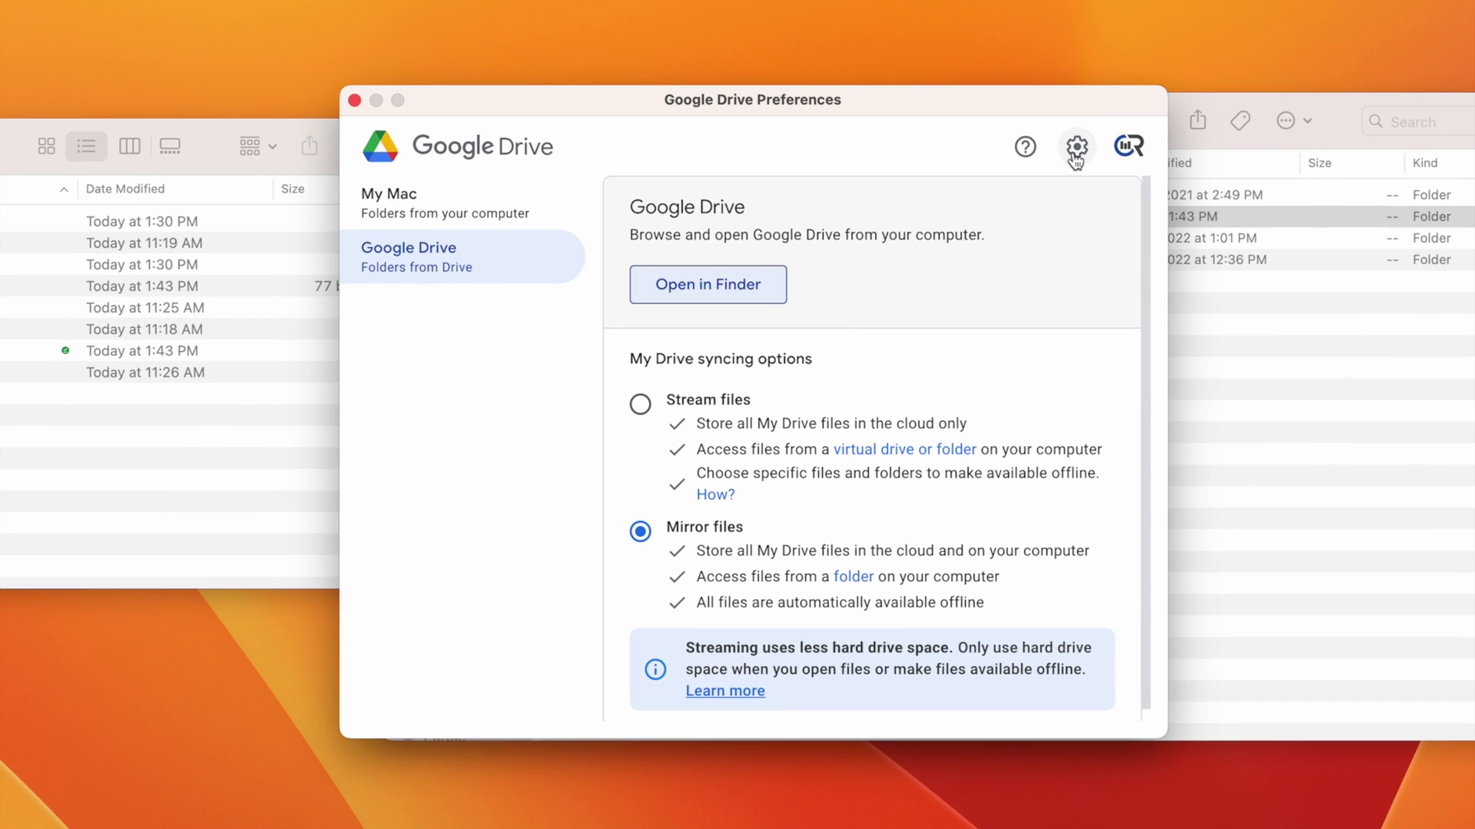
Disconnect the Google account from Drive settings and confirm the disconnection.
left_click(1078, 149)
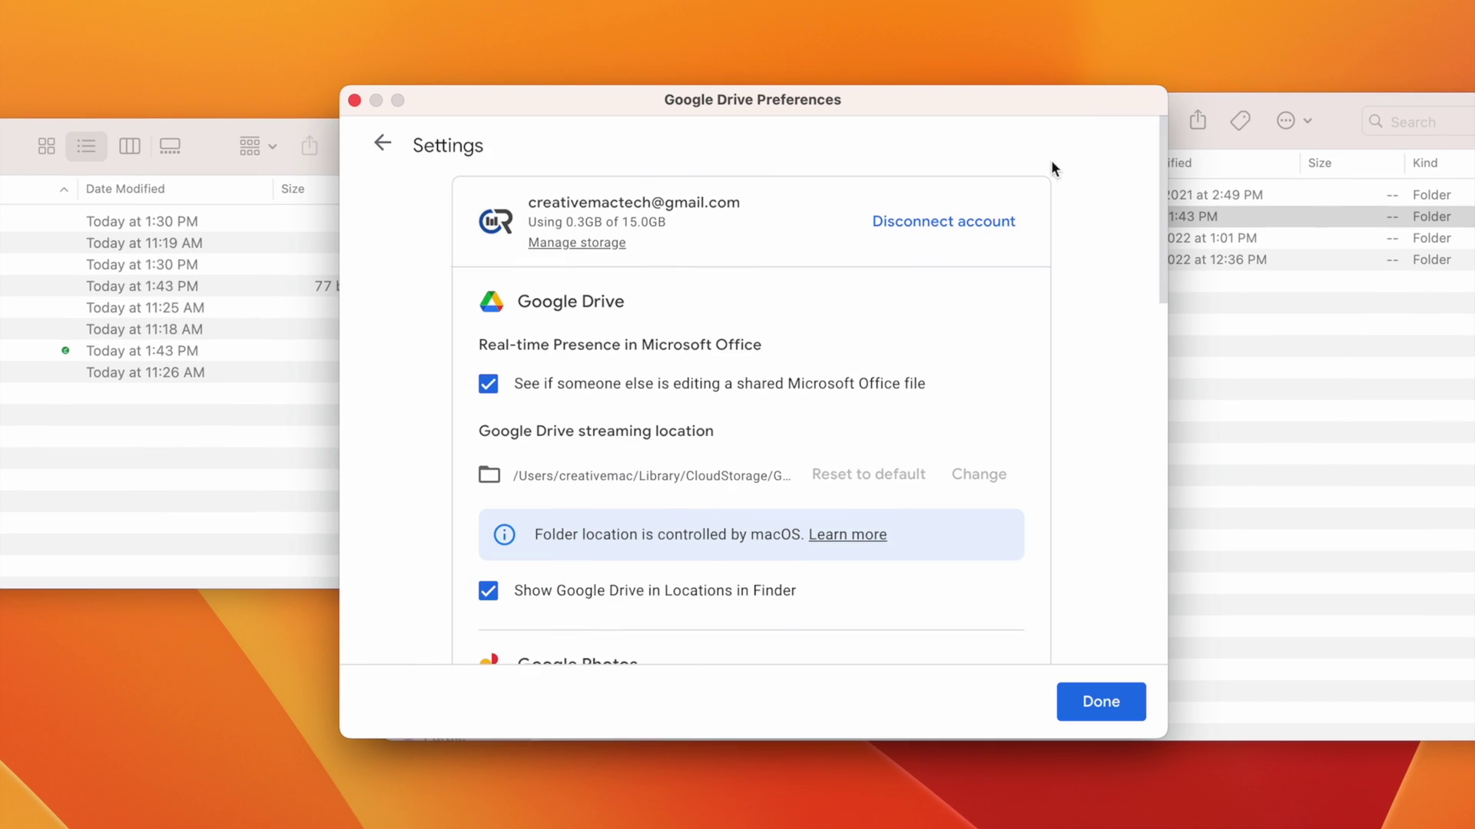
left_click(931, 225)
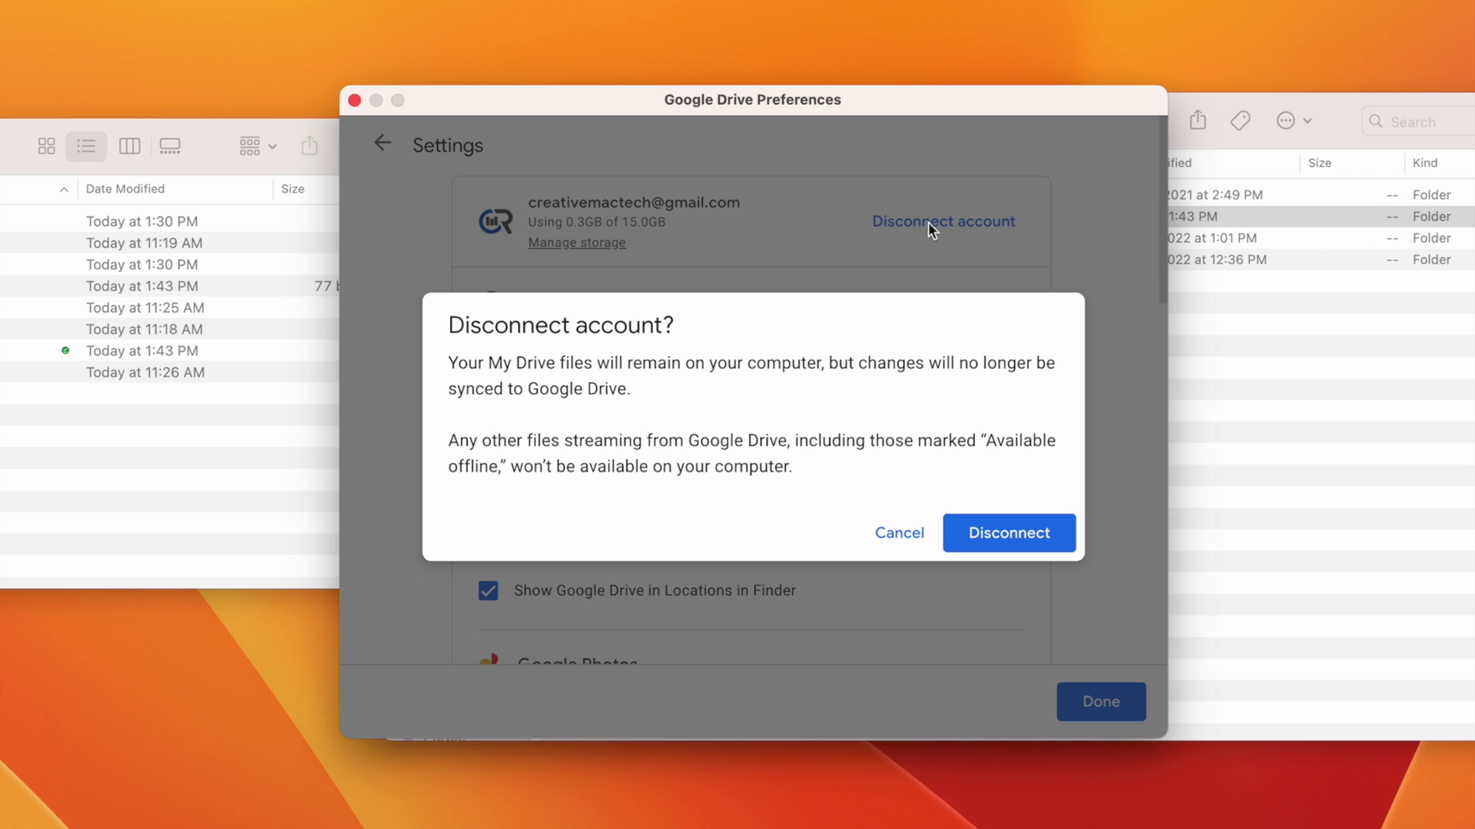
left_click(1007, 540)
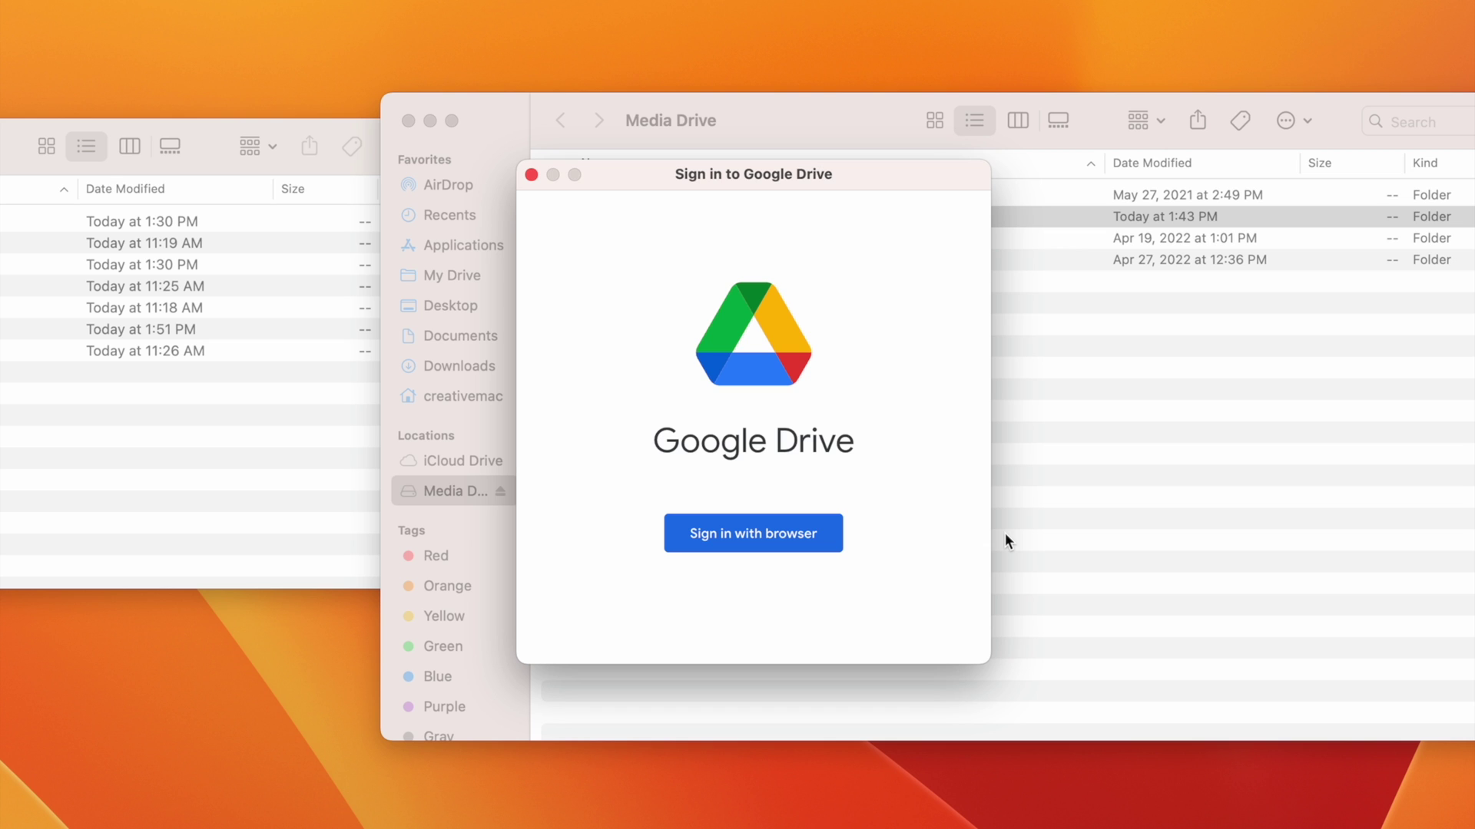
Sign back in through Safari with the existing Google account and approve access.
left_click(745, 537)
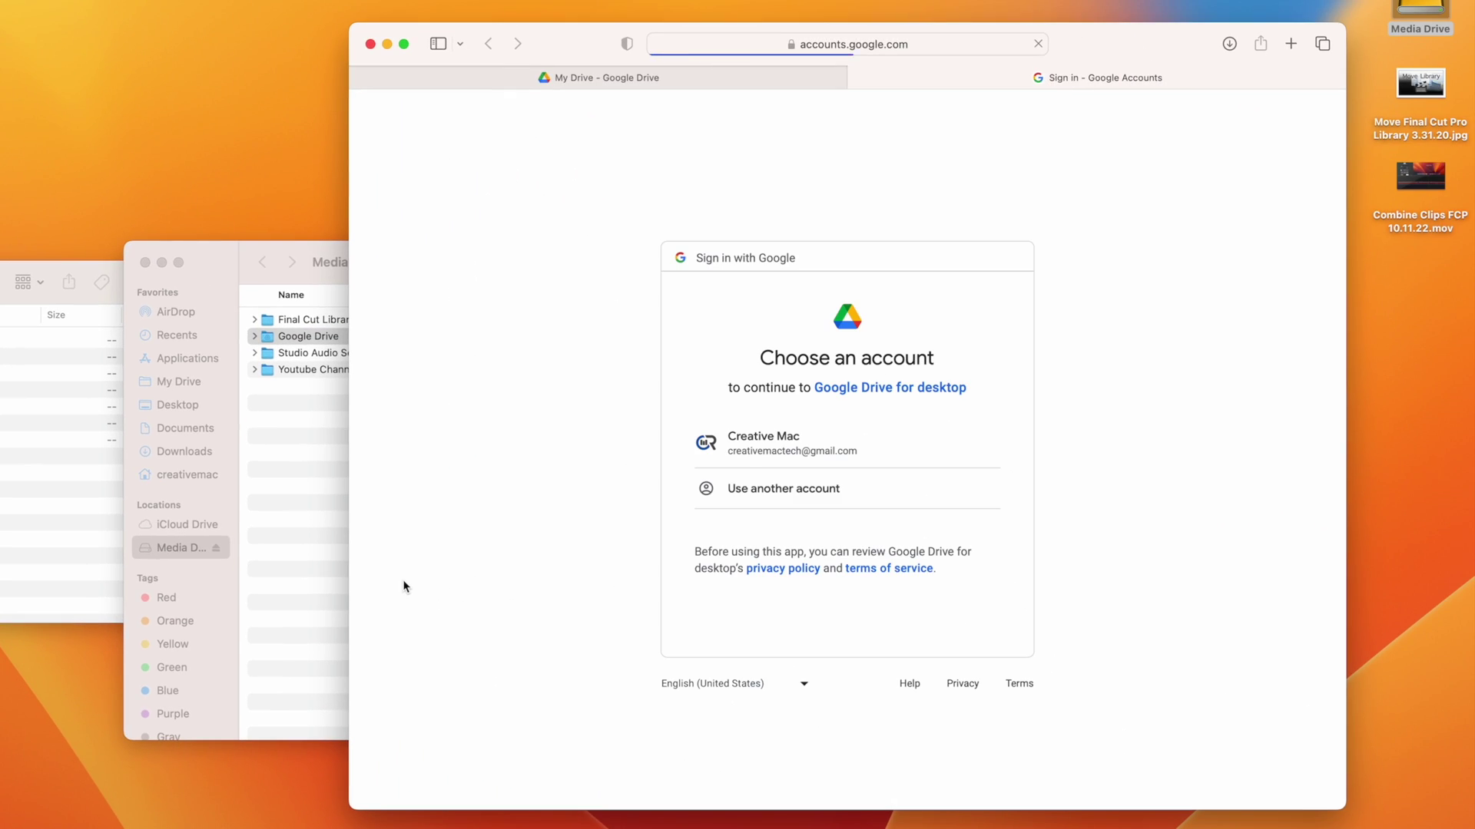
left_click(820, 446)
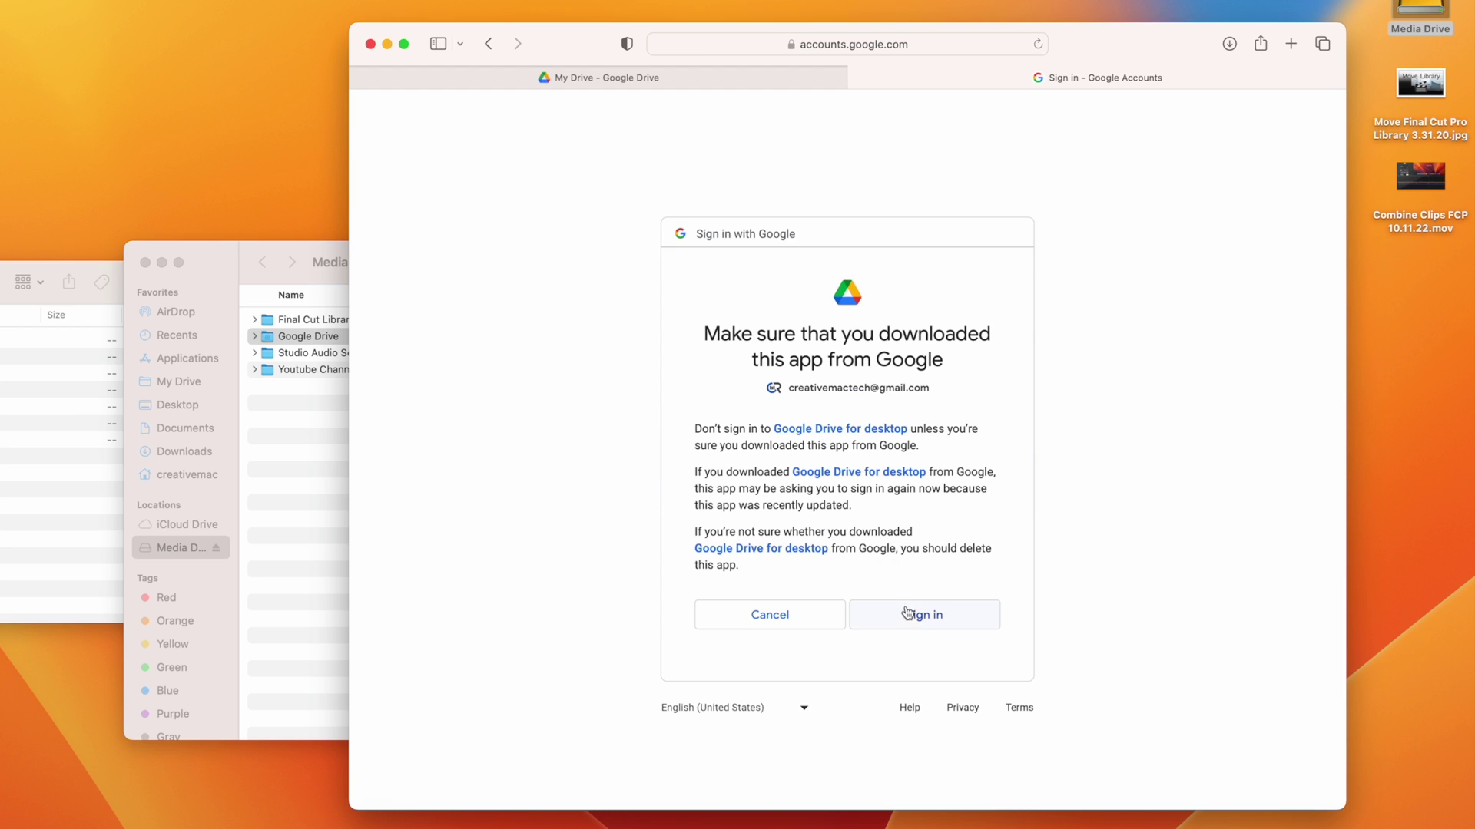
left_click(927, 617)
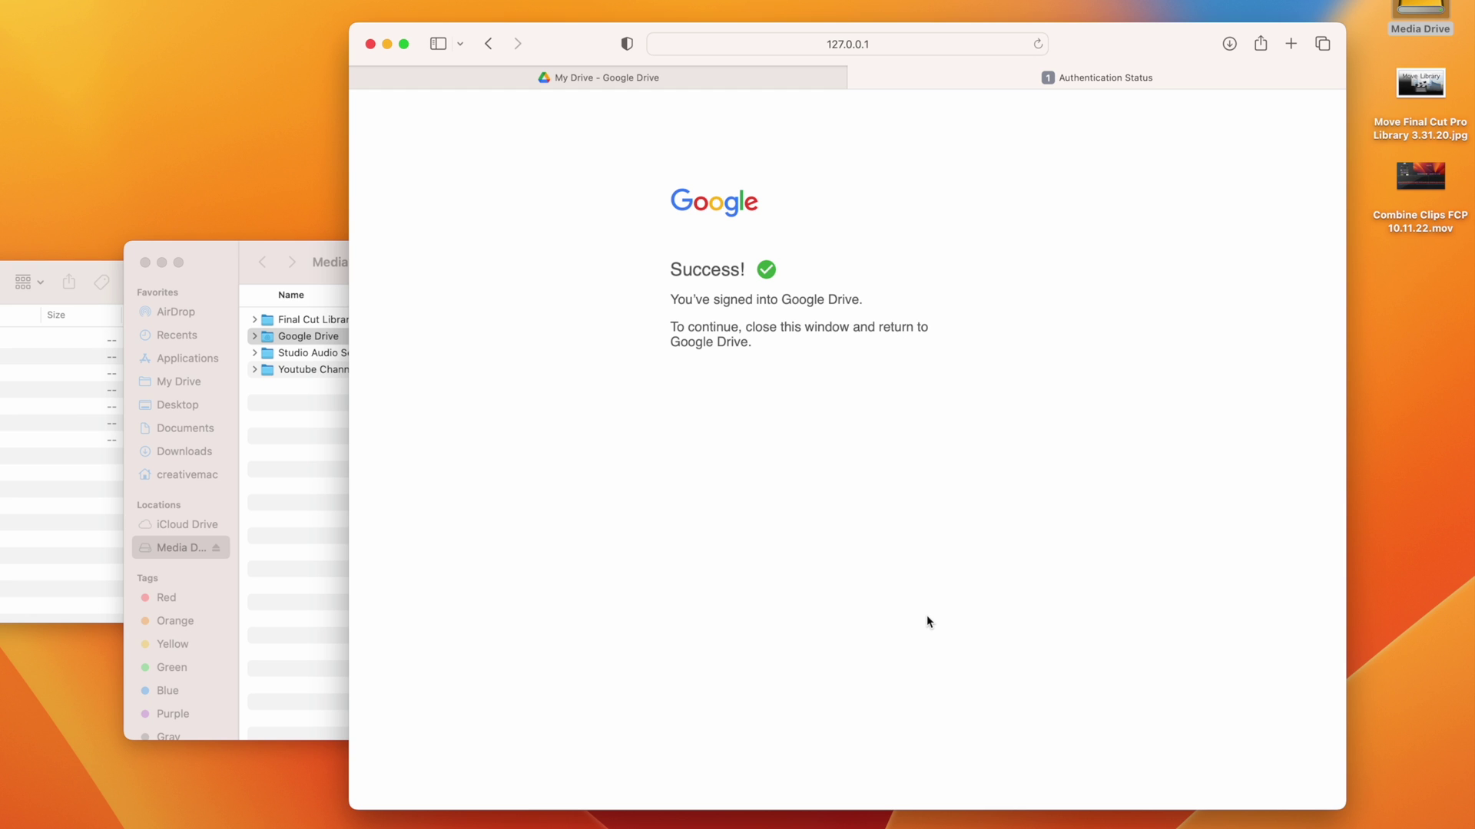
left_click(385, 44)
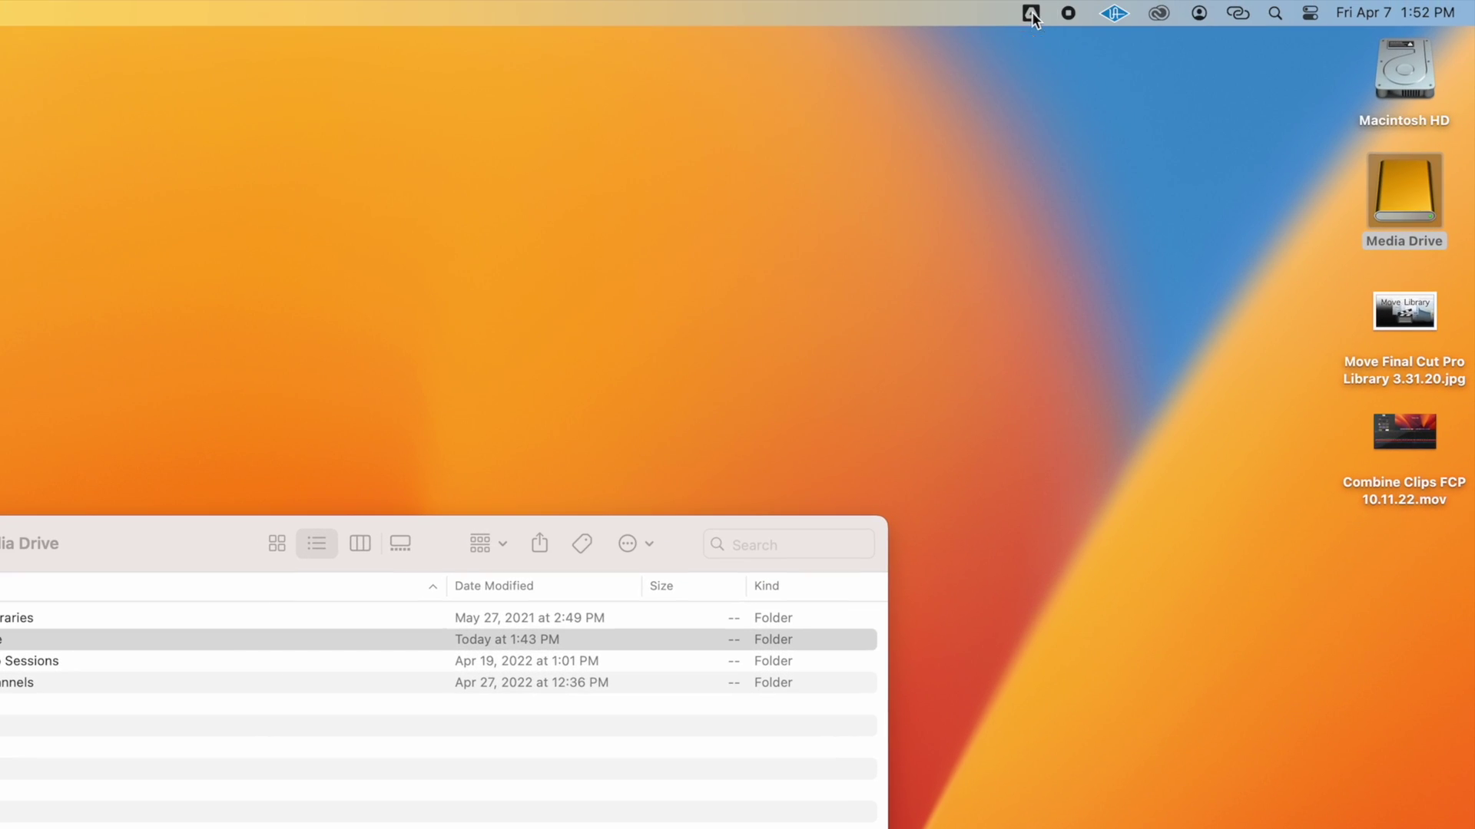
Switch My Drive syncing to Mirror files in Preferences and choose a different folder.
left_click(1030, 12)
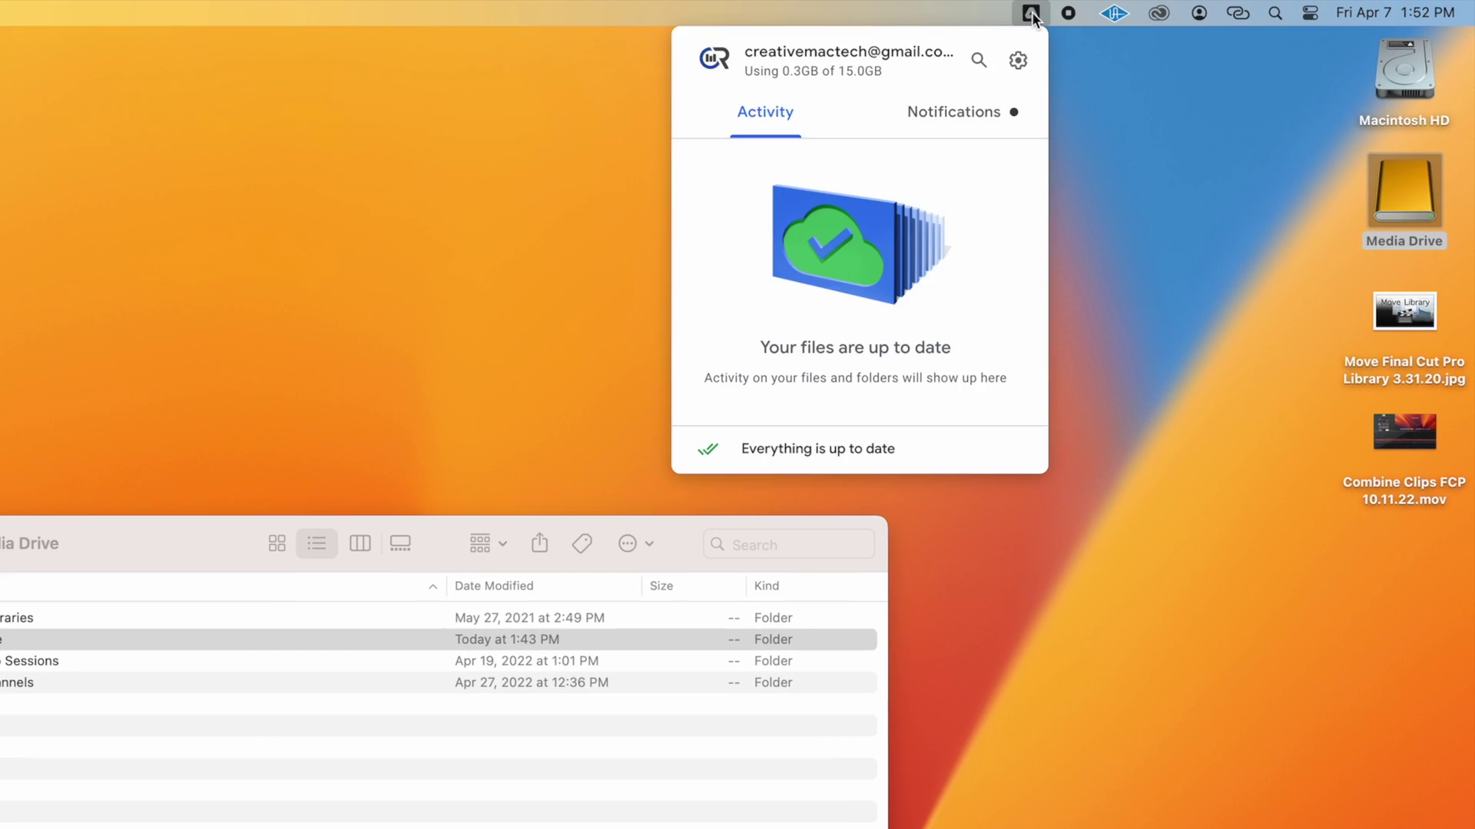
left_click(1018, 62)
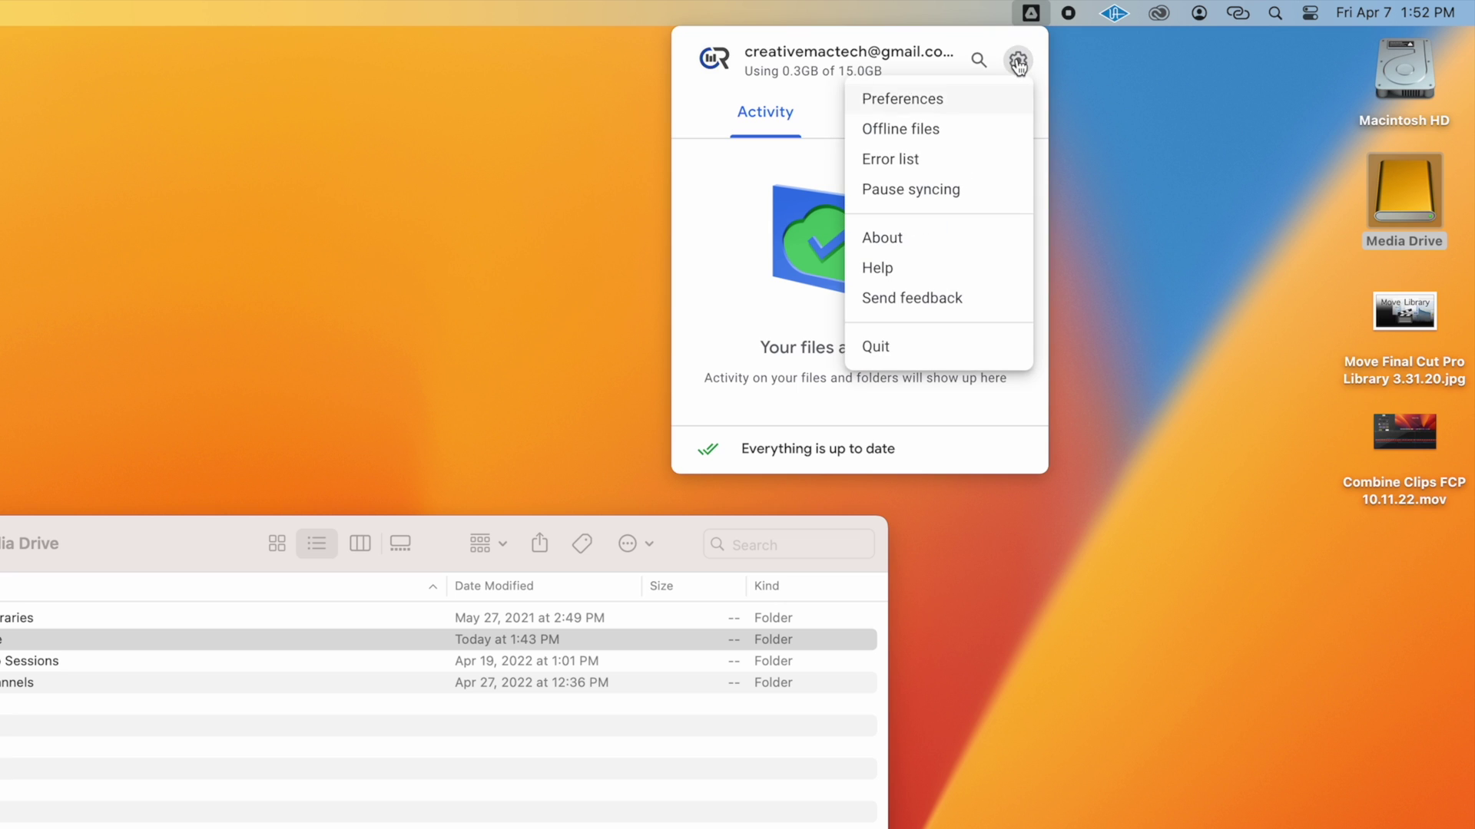
left_click(937, 99)
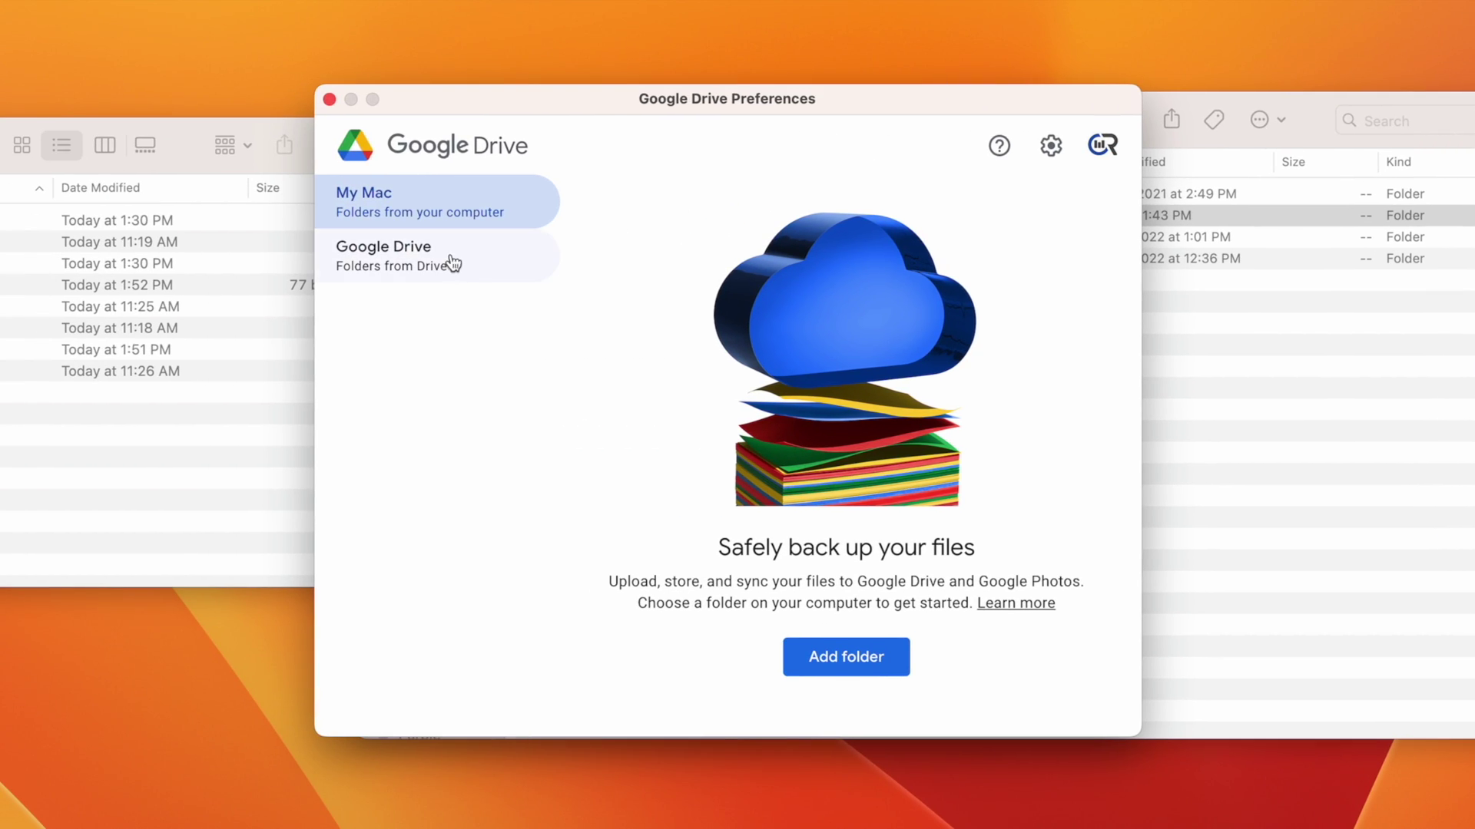
left_click(453, 262)
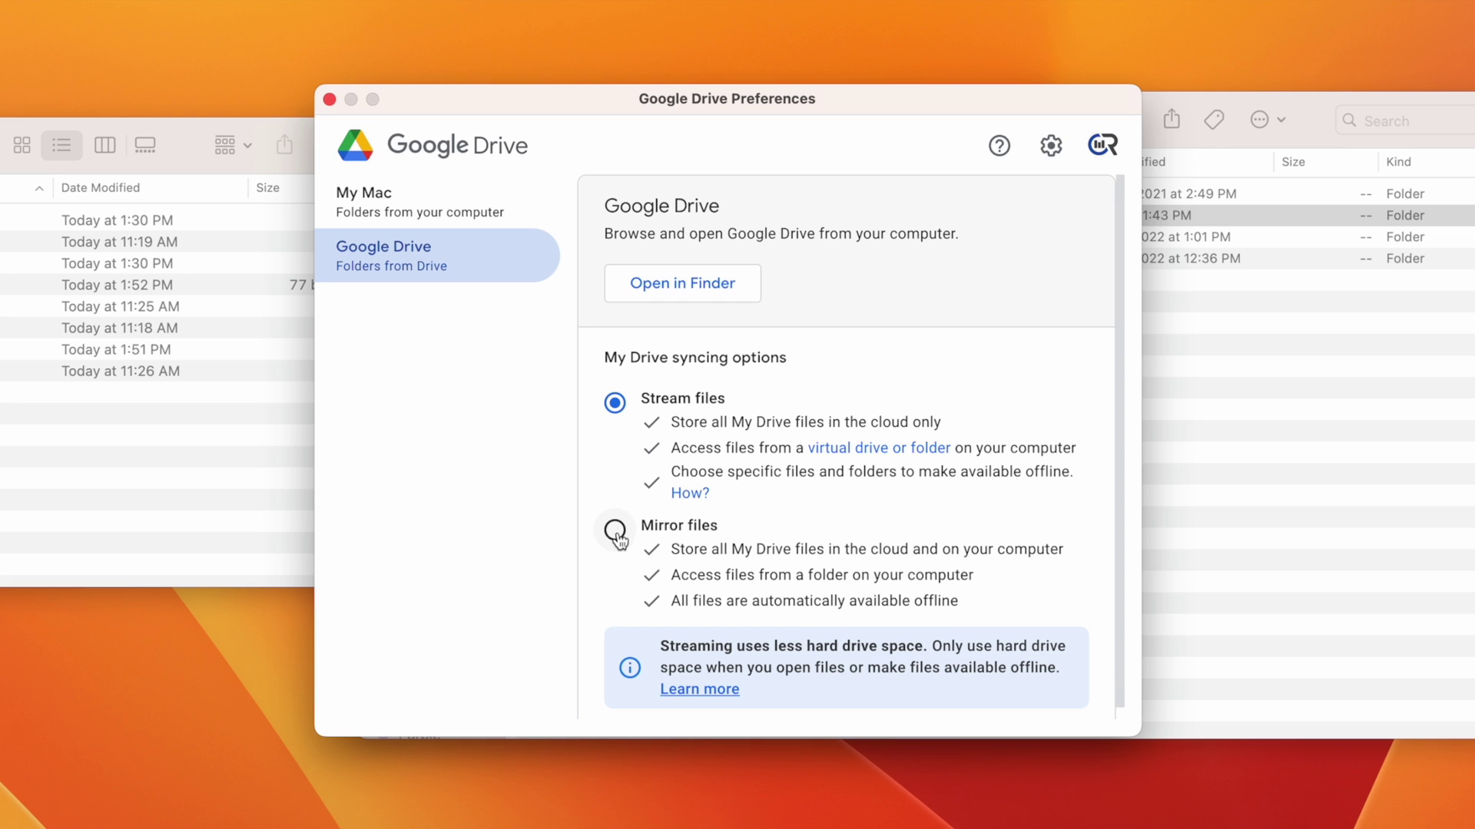
left_click(615, 530)
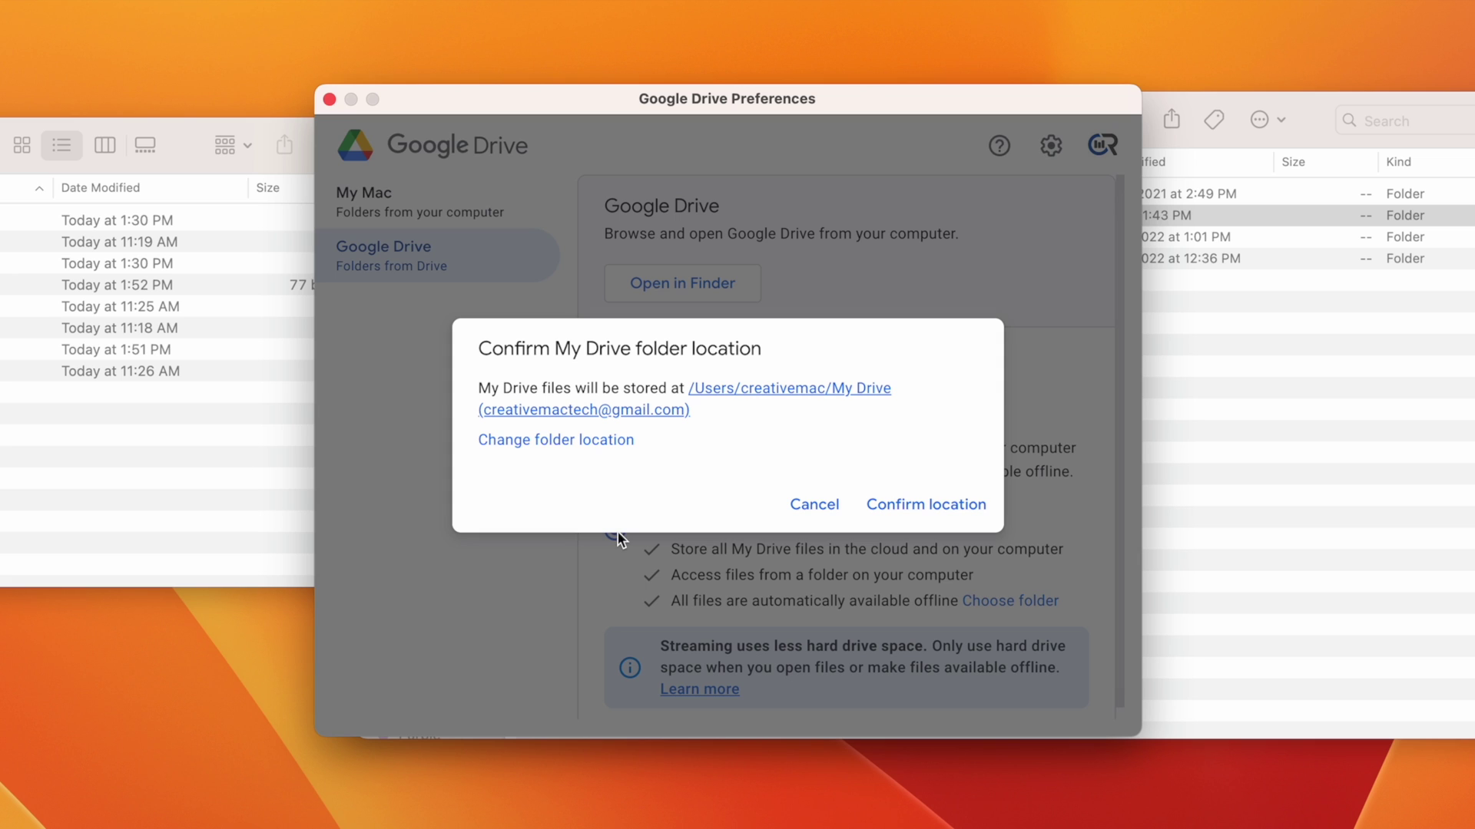
left_click(553, 439)
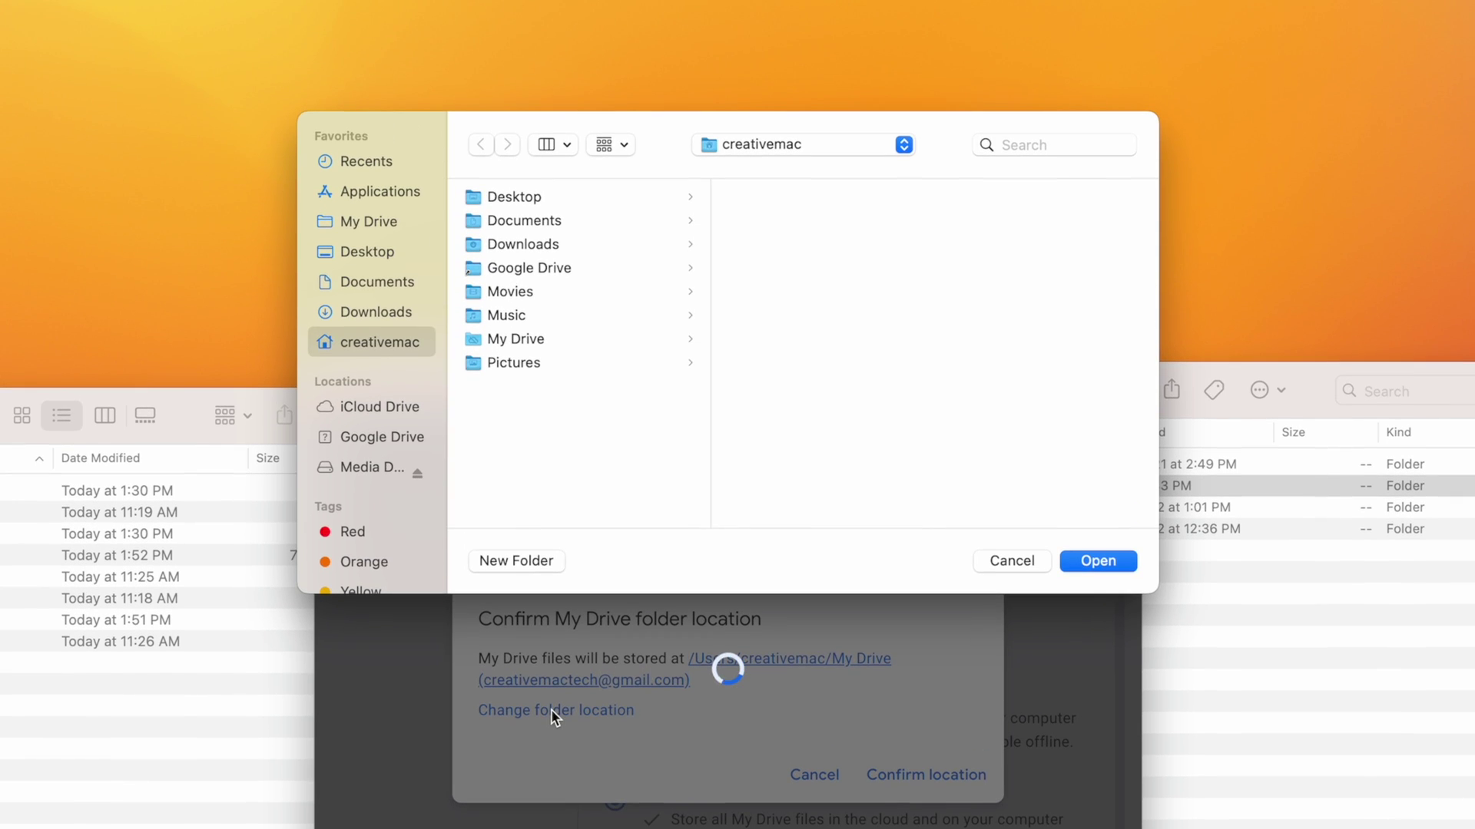
Set Media Drive's Google Drive folder as the My Drive location, save, and restart Drive.
left_click(368, 467)
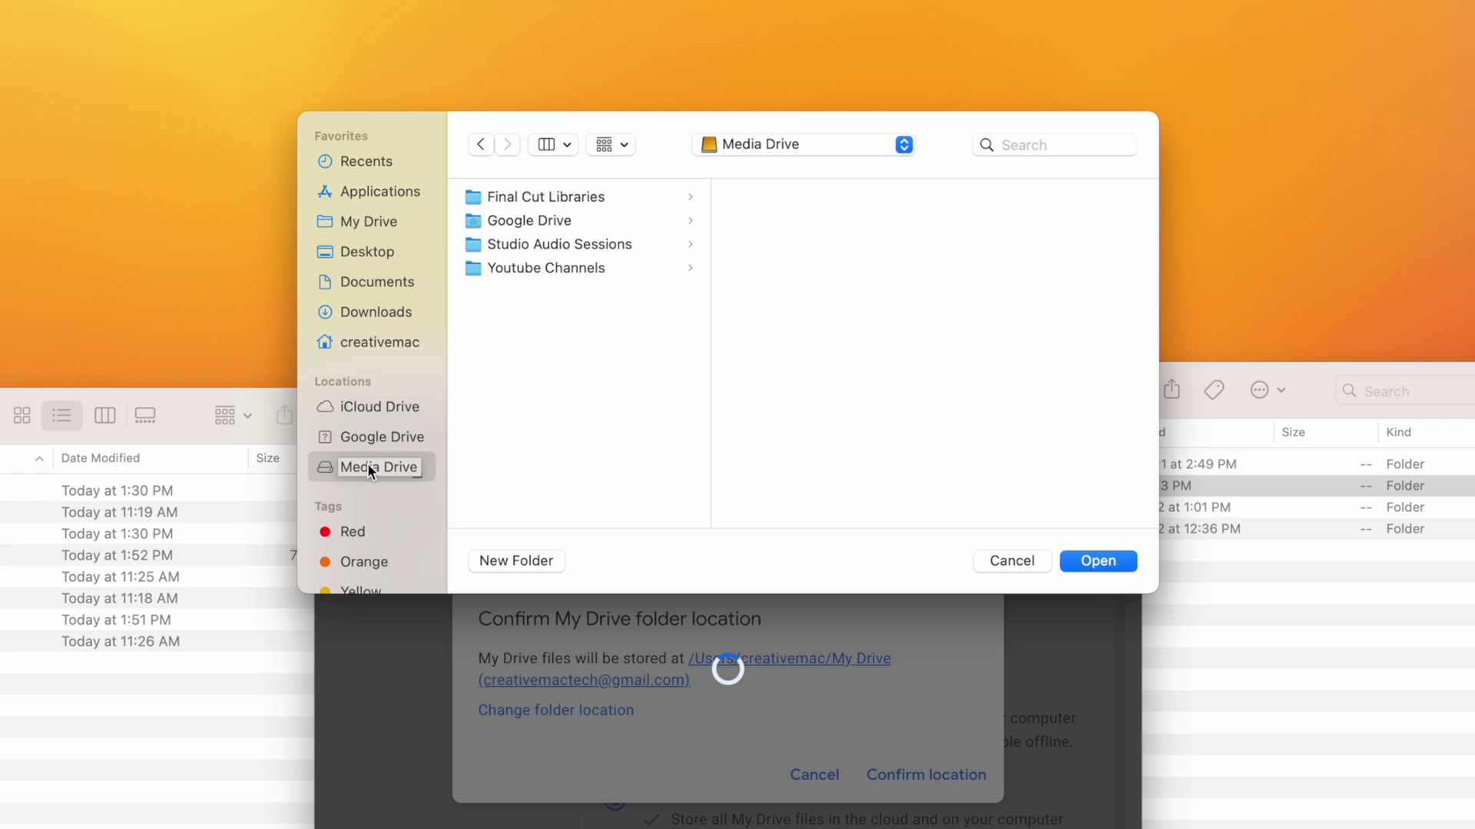
left_click(561, 221)
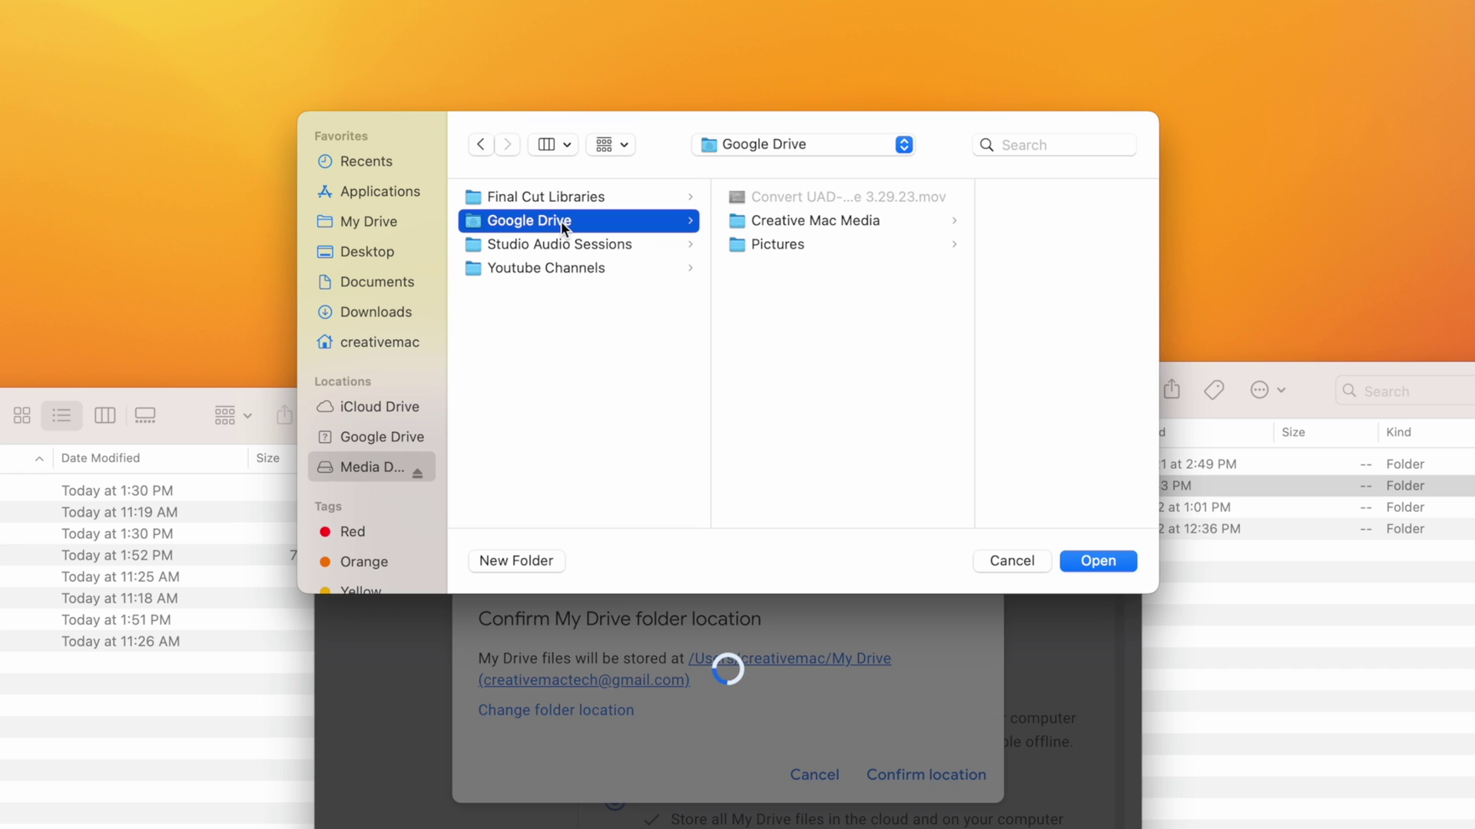
left_click(1087, 563)
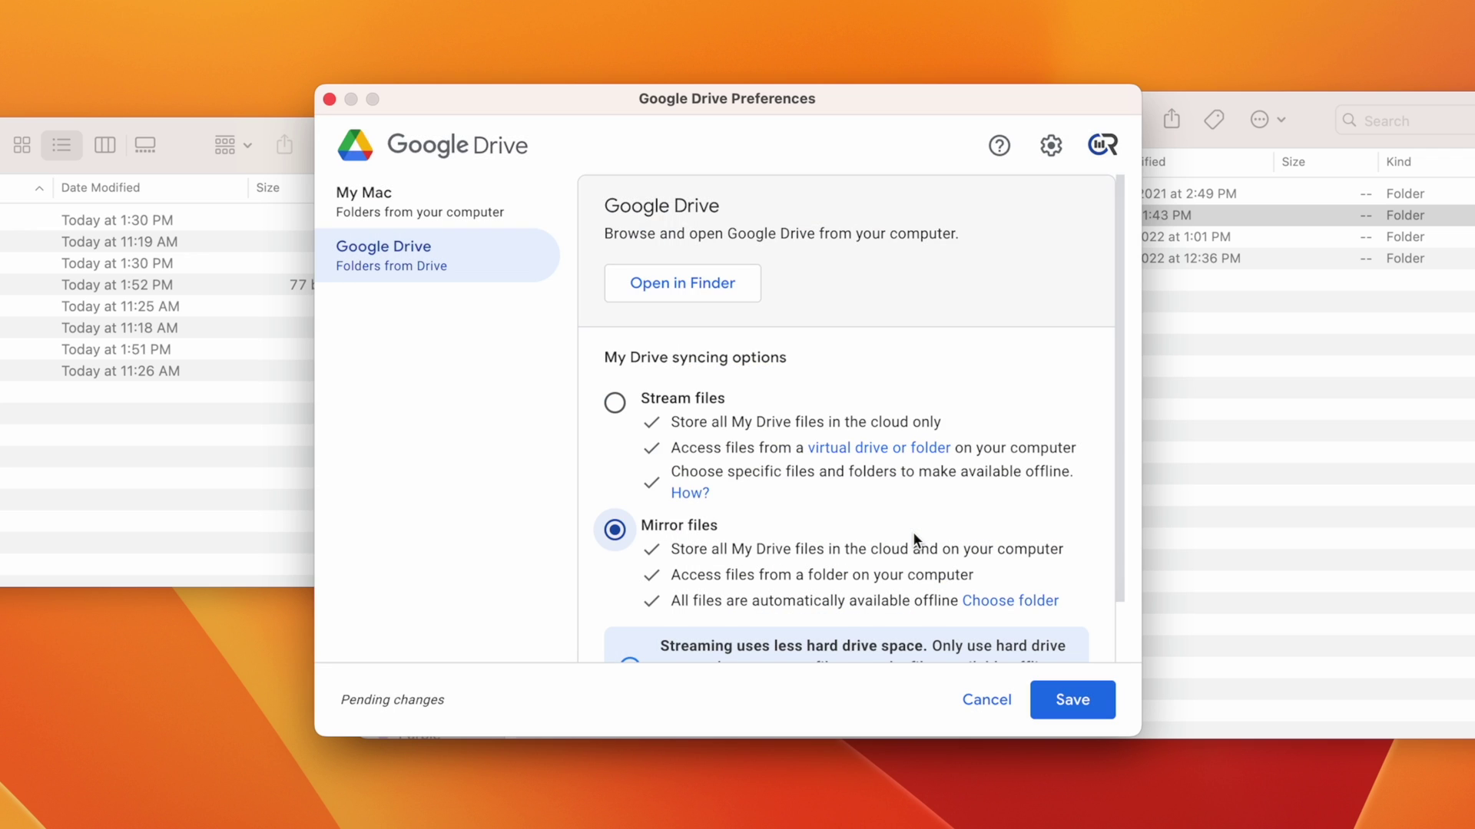
left_click(1074, 699)
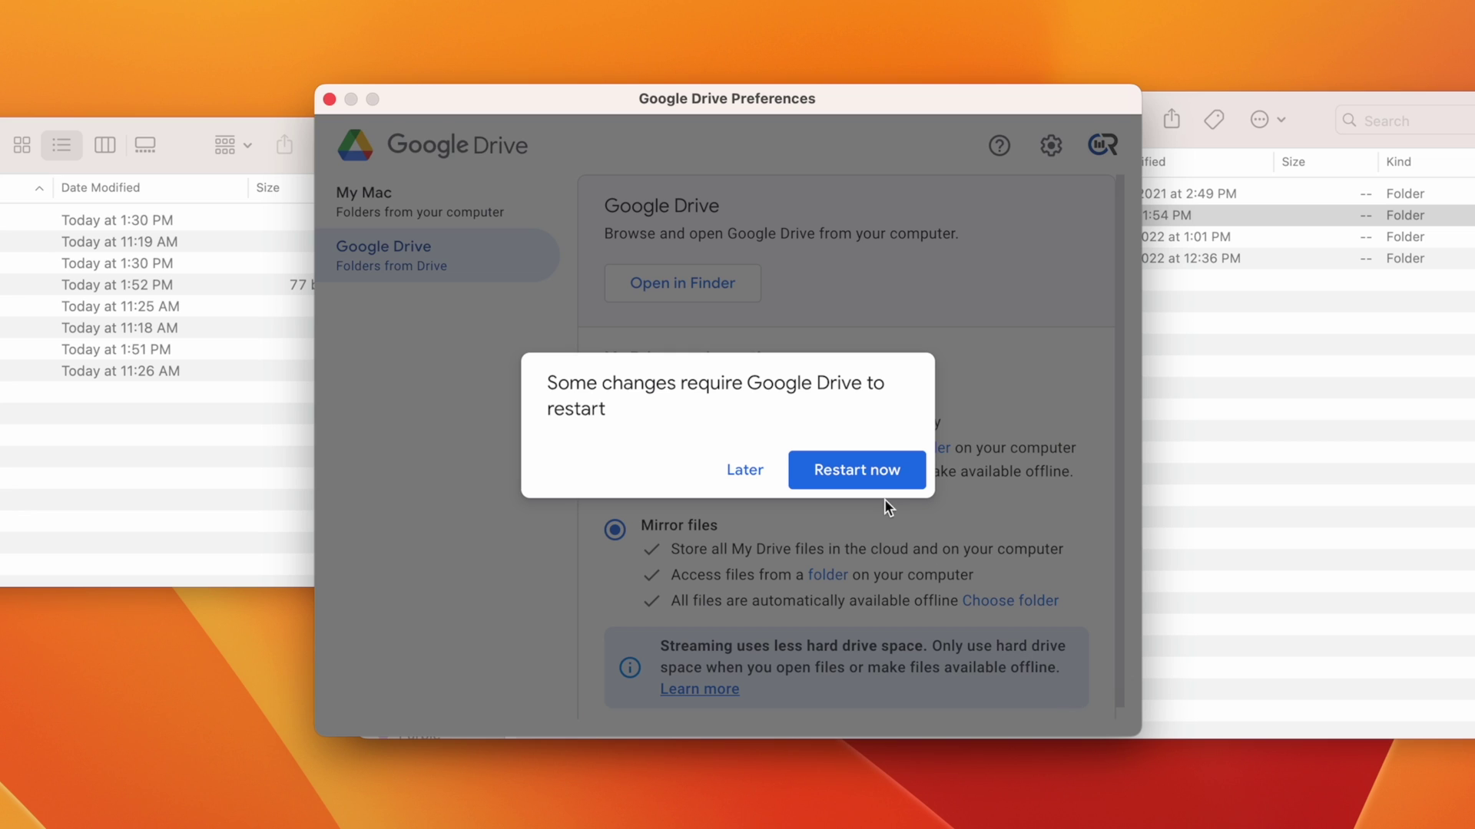
left_click(856, 468)
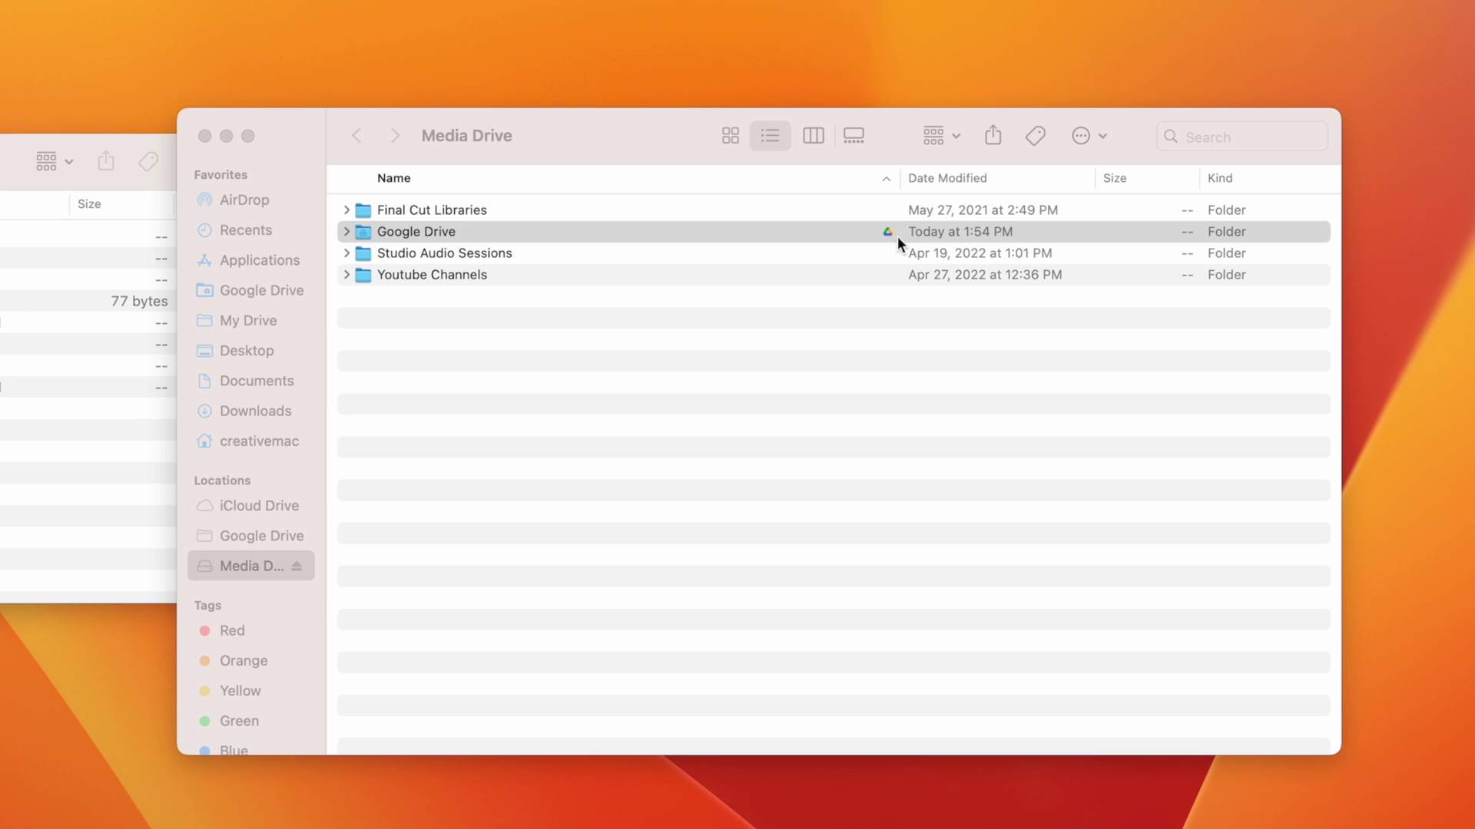
Put Move Final Cut Pro Library 3.31.20.jpg into the expanded Google Drive folder.
left_click(1084, 14)
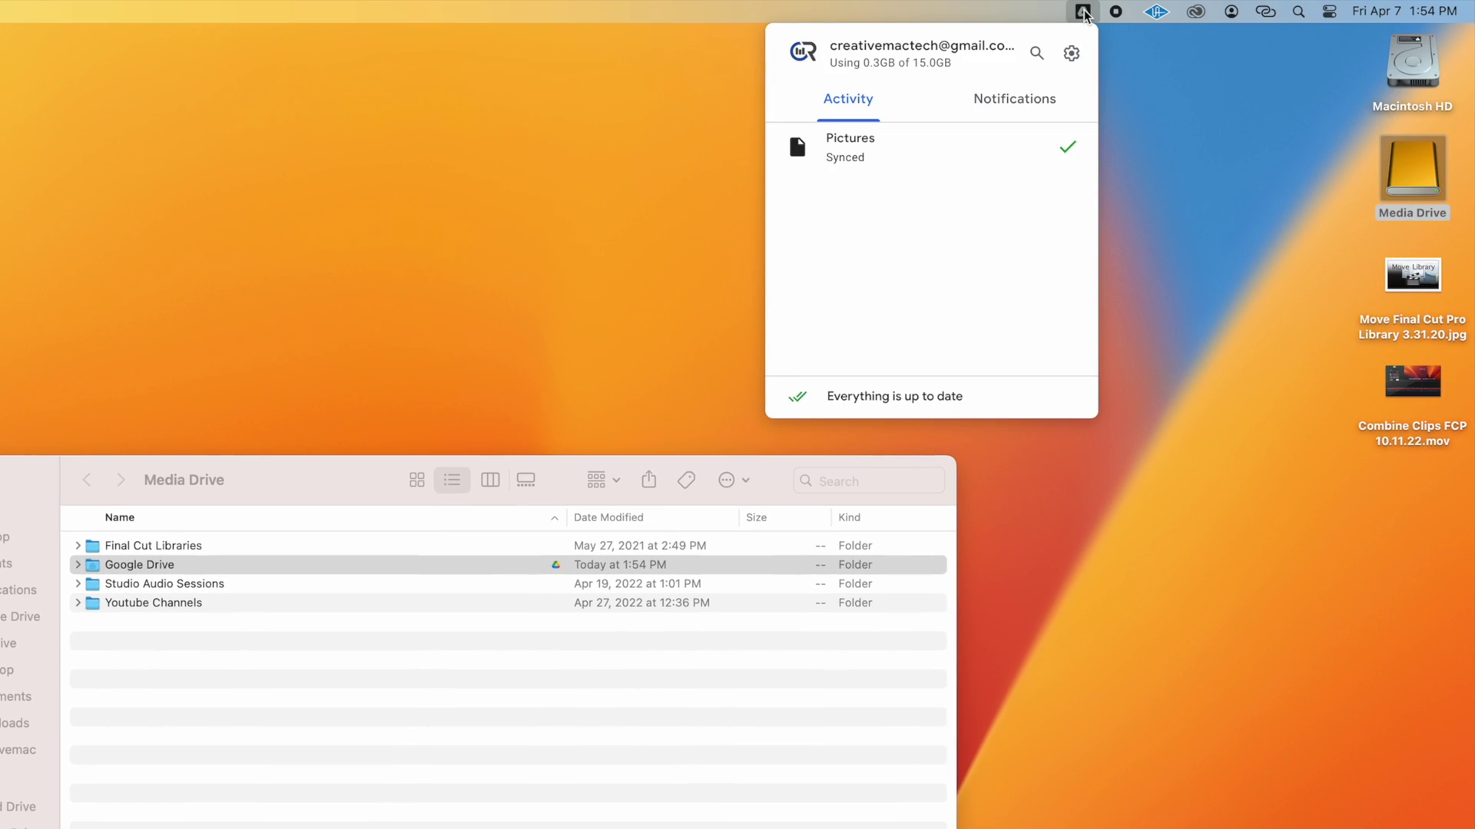
left_click(1084, 14)
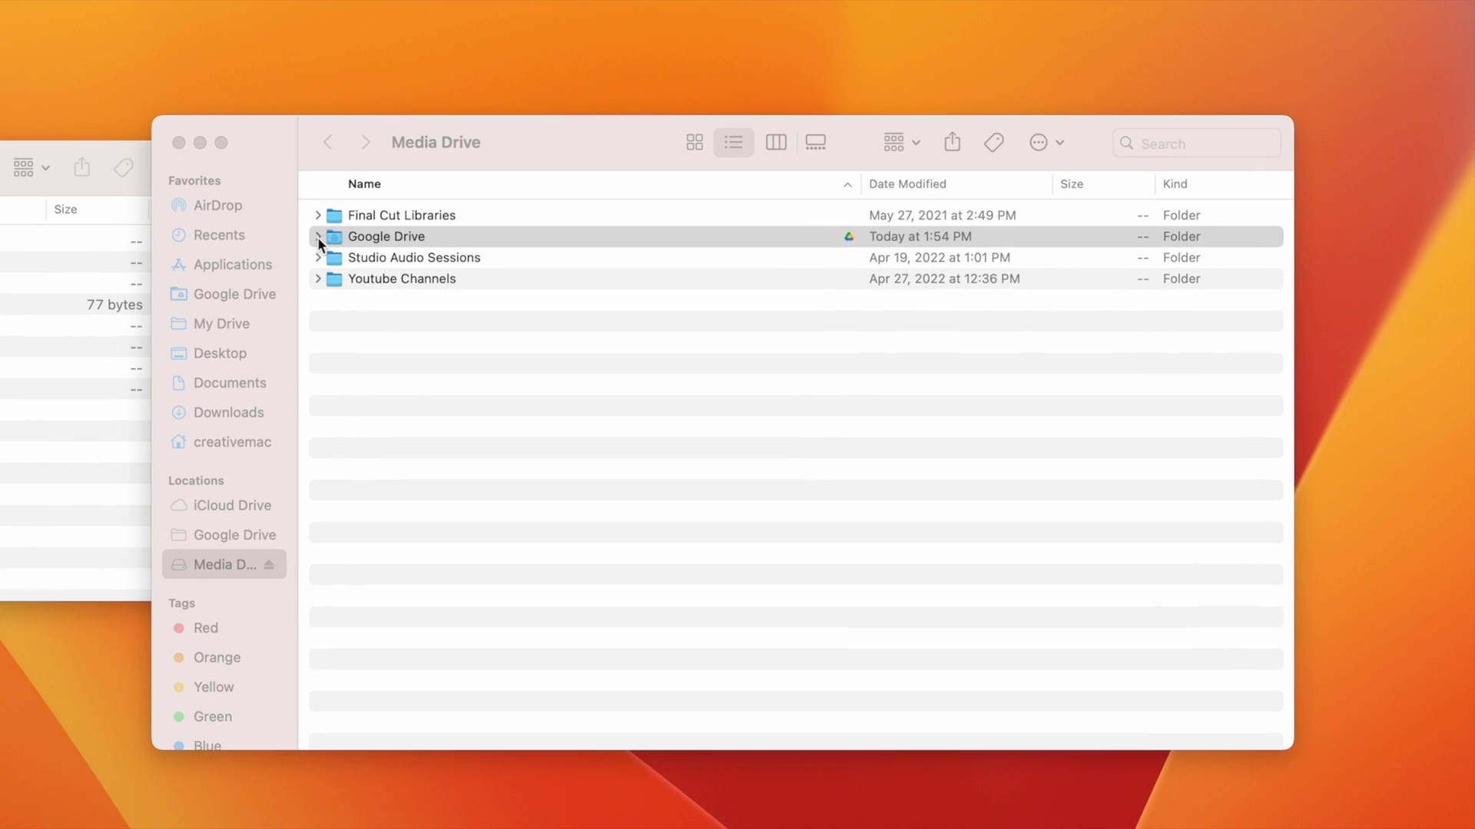
left_click(318, 237)
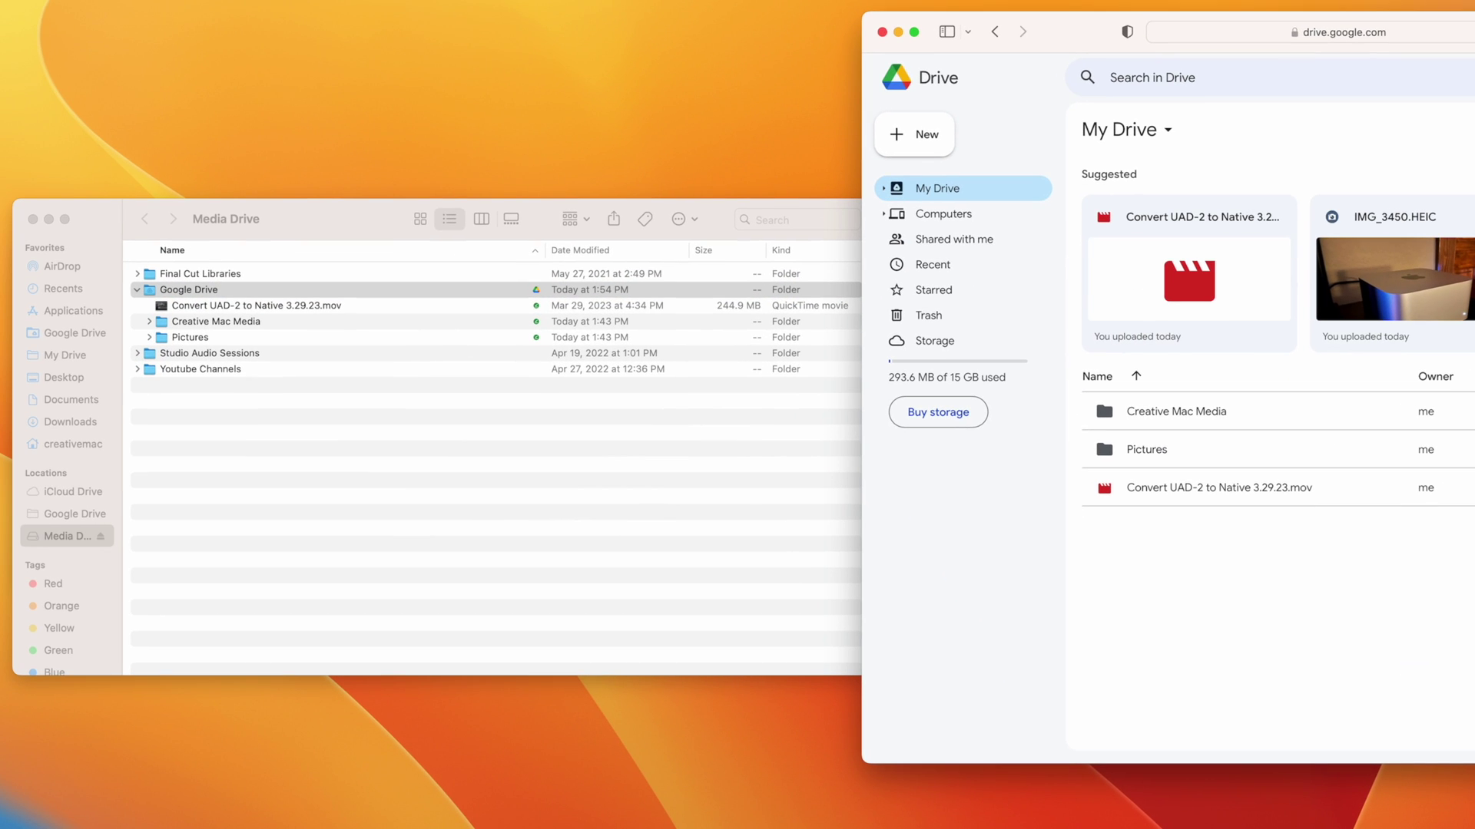
left_click_drag(883, 292, 263, 290)
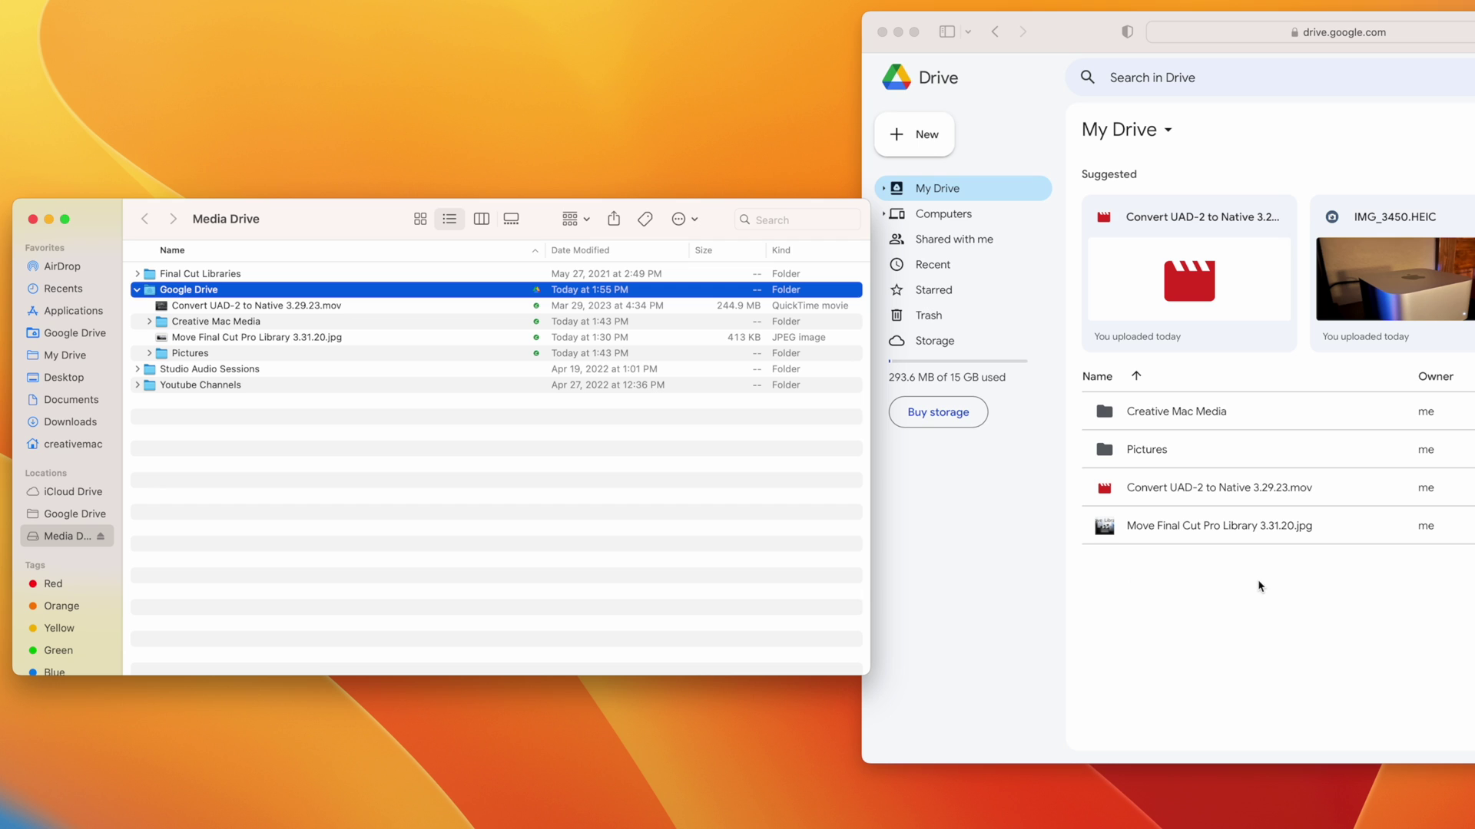
Remove the Pictures folder from My Drive and close the Media Drive window.
right_click(1181, 448)
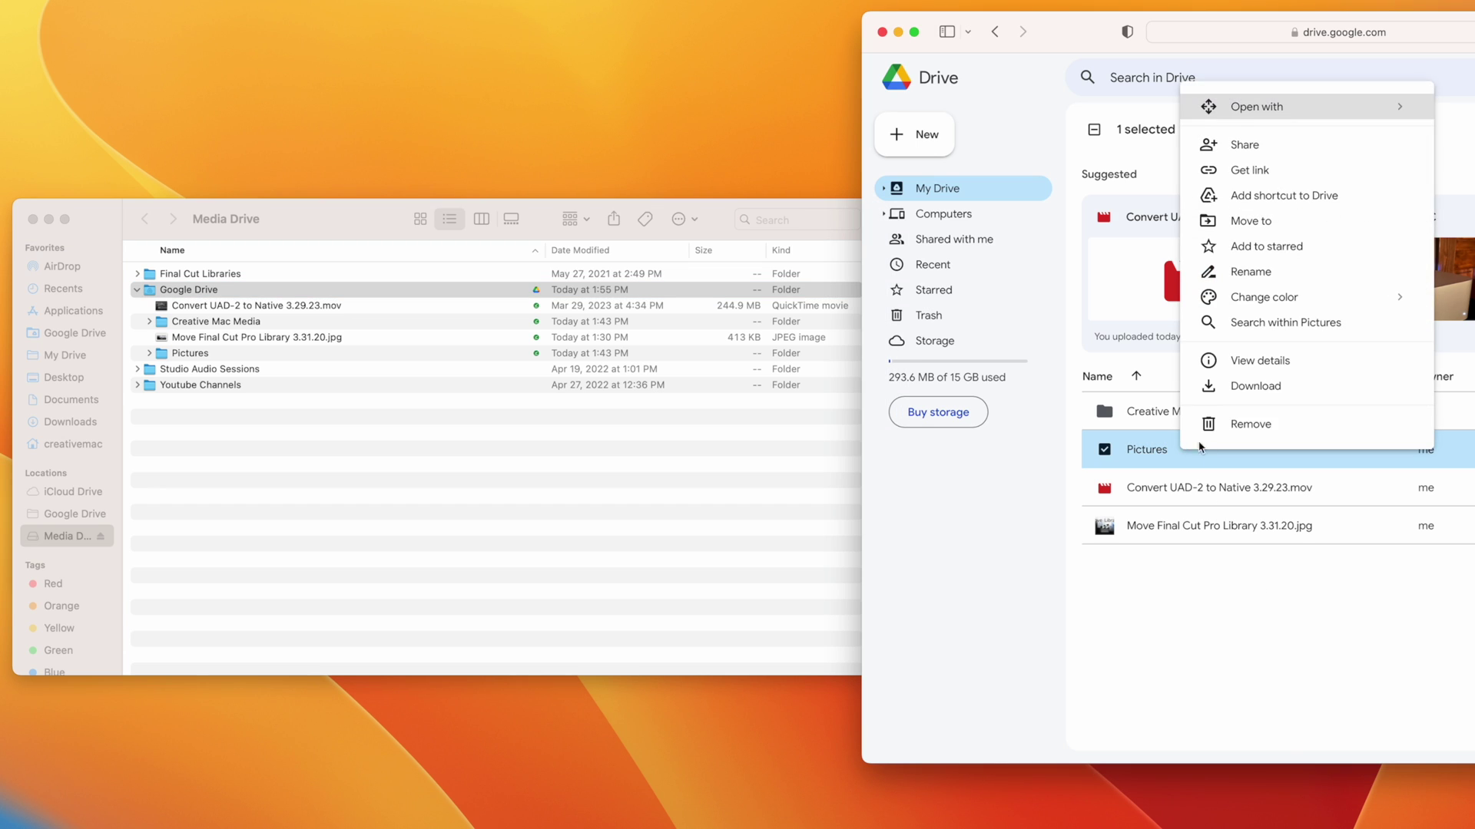
left_click(1238, 427)
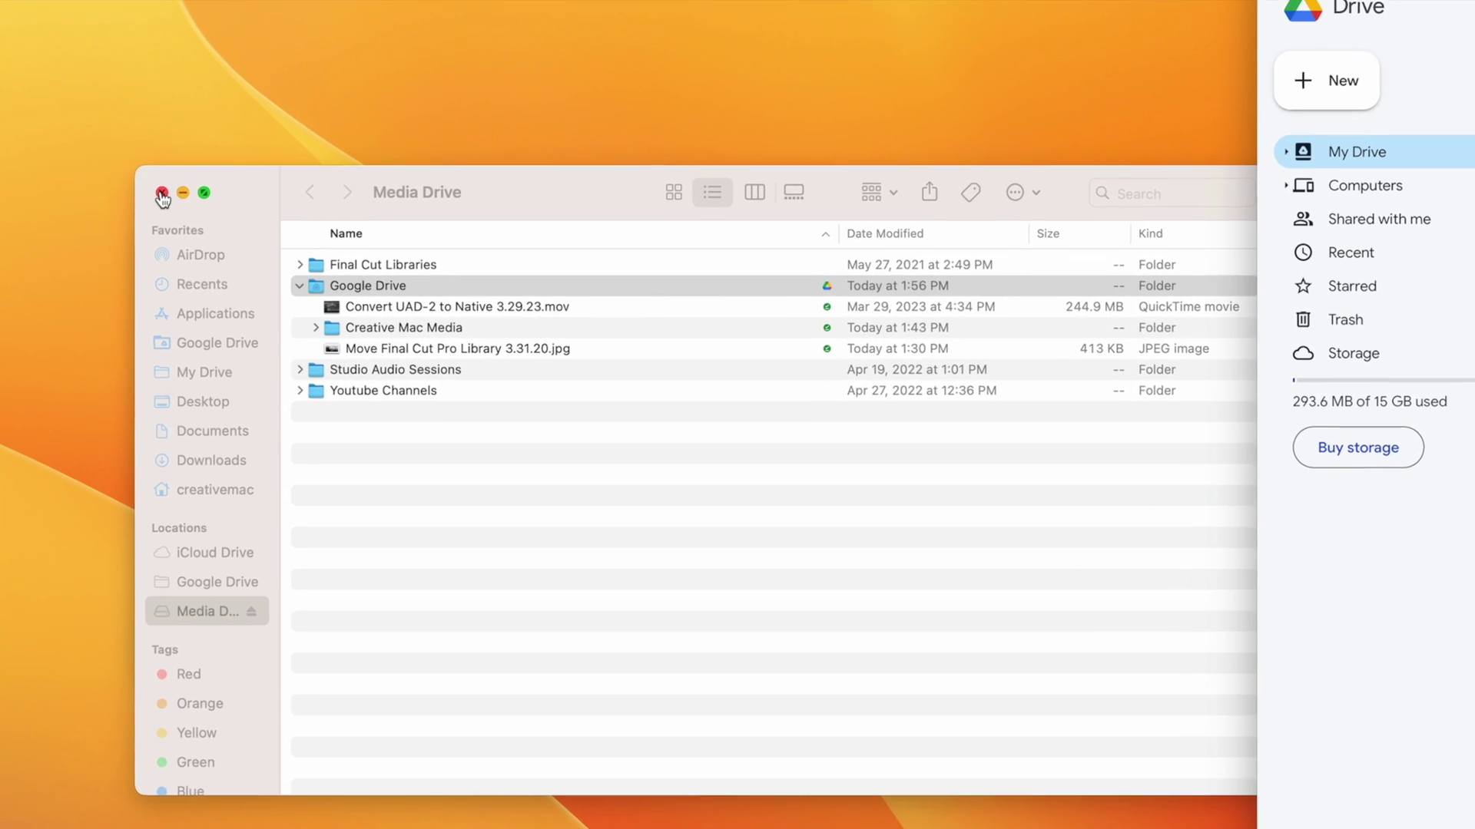
left_click(33, 220)
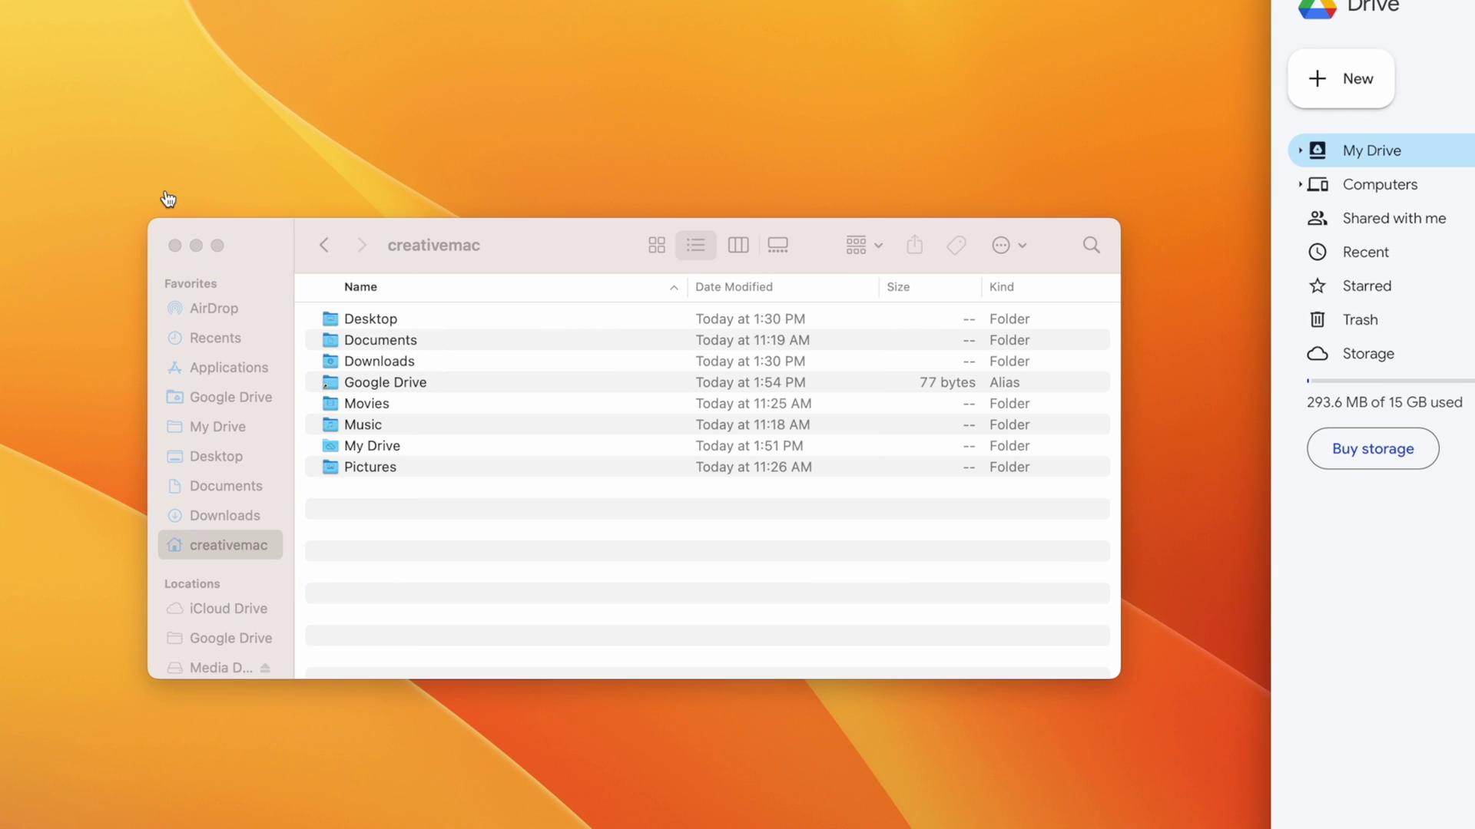
Drag the old local My Drive folder from the home window into the Trash.
left_click(399, 246)
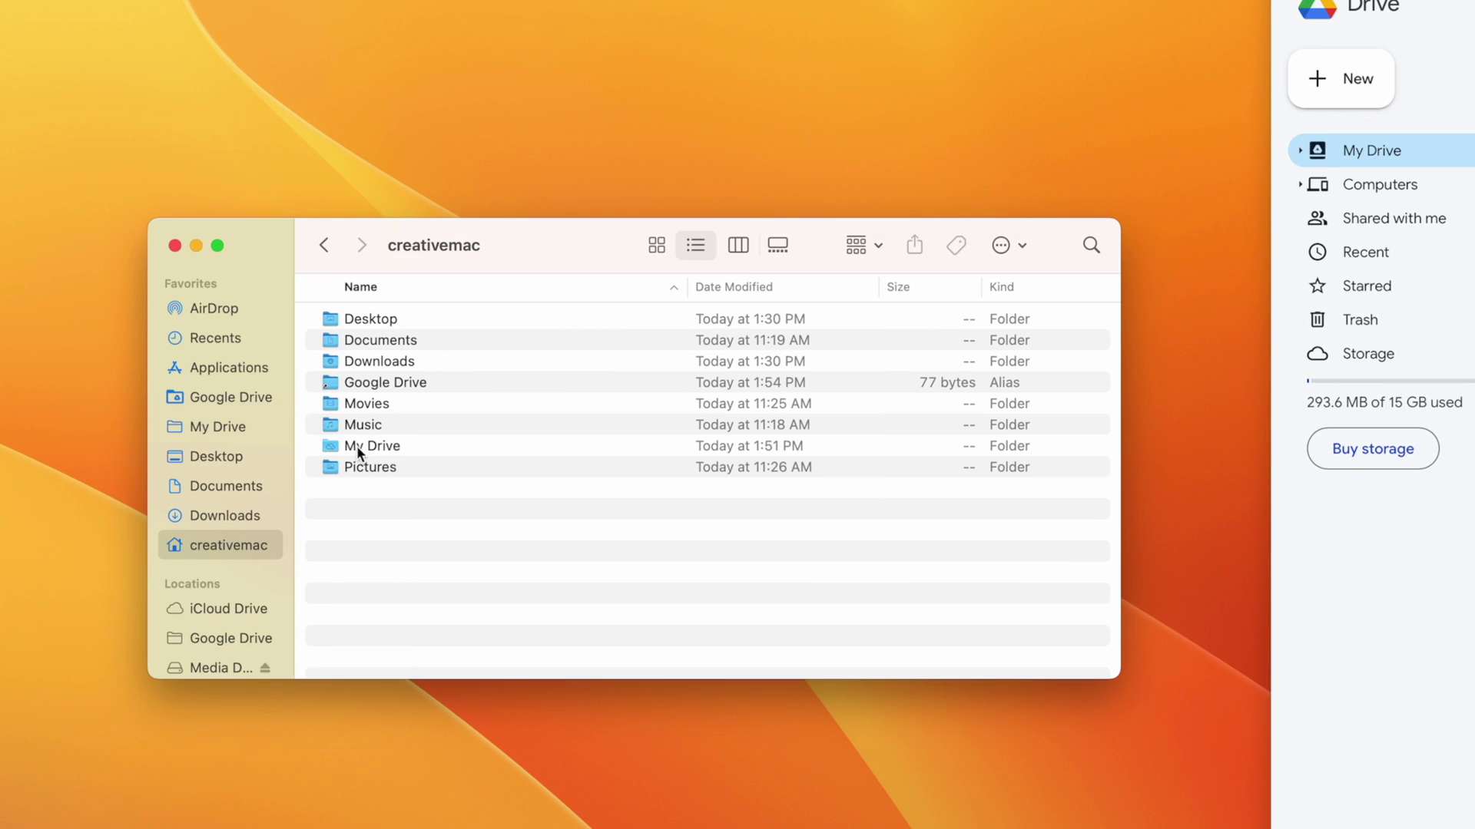
left_click_drag(356, 446, 1474, 828)
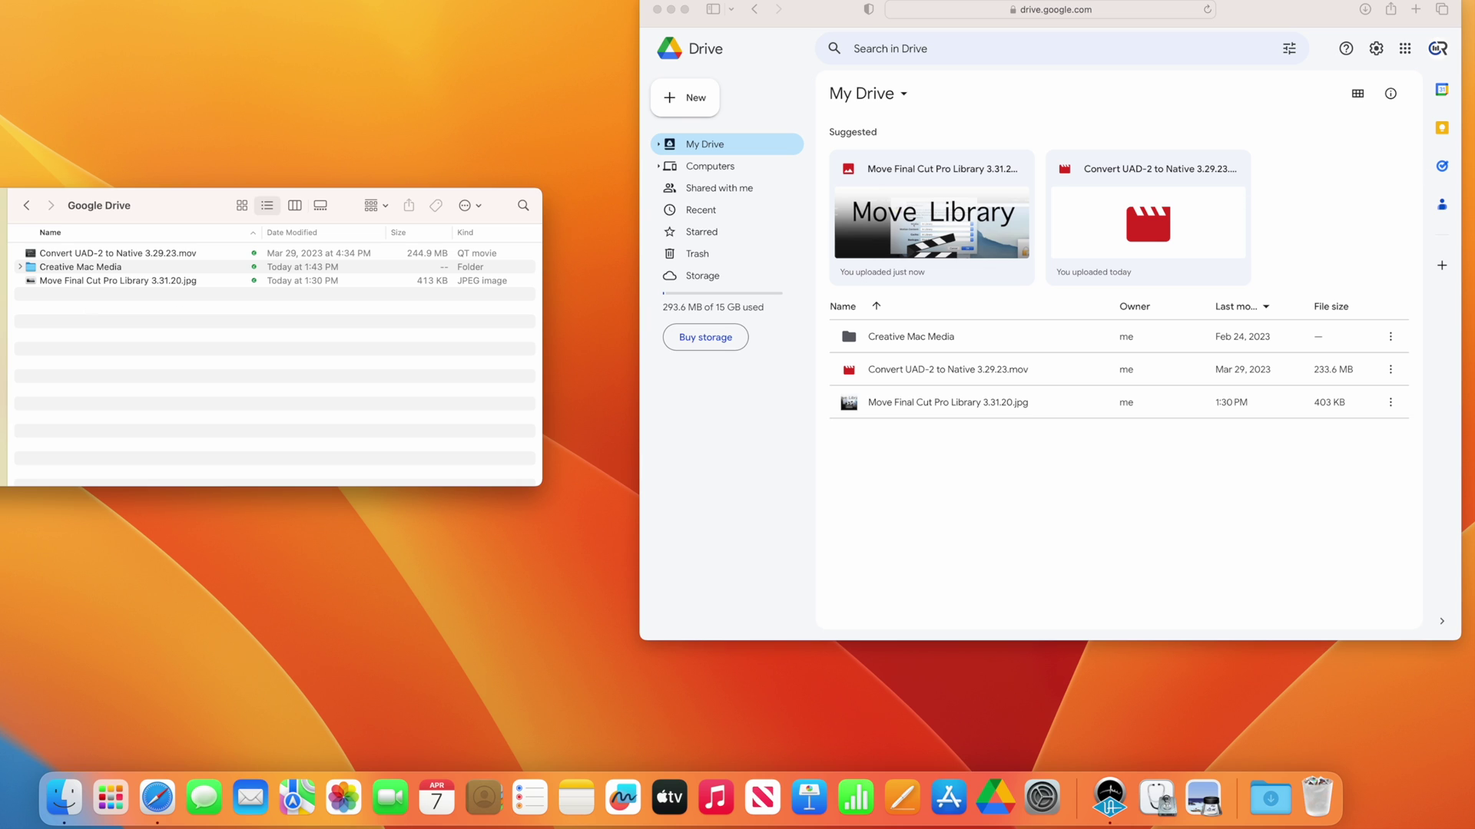
Copy Combine Clips FCP 10.11.22.mov into the Google Drive folder and confirm it begins syncing.
left_click_drag(1125, 212, 848, 337)
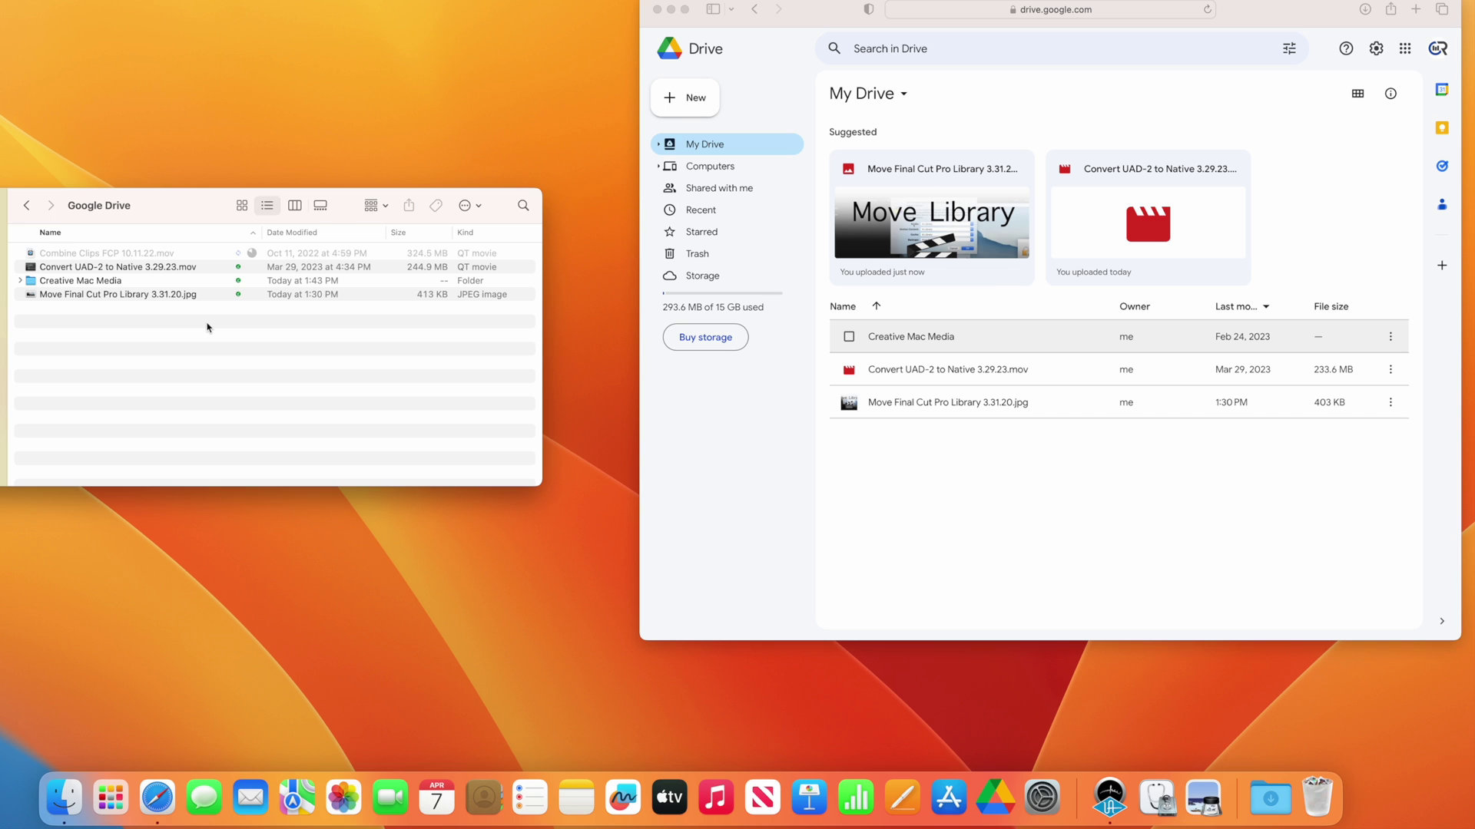
left_click(1164, 0)
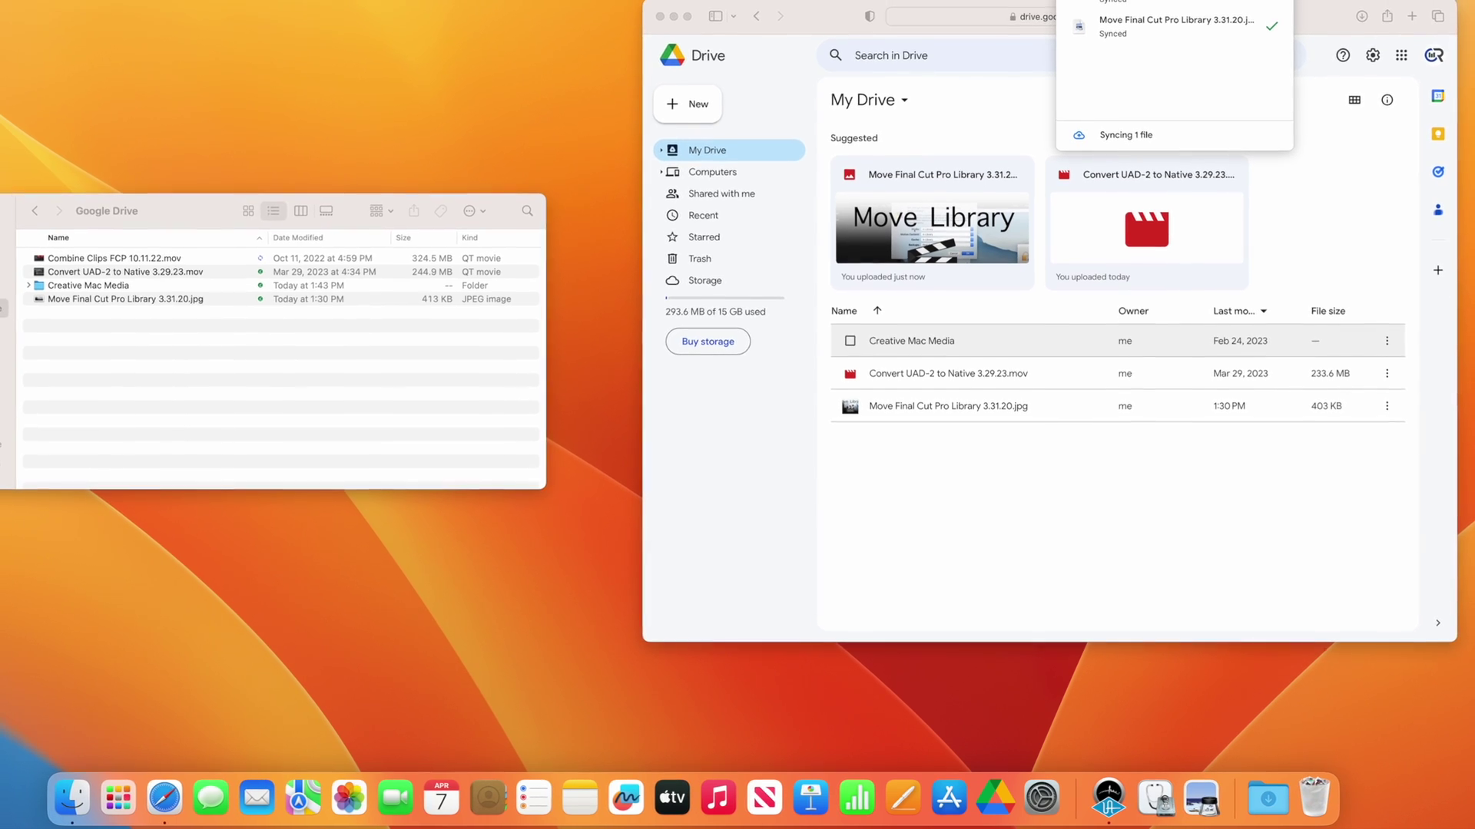